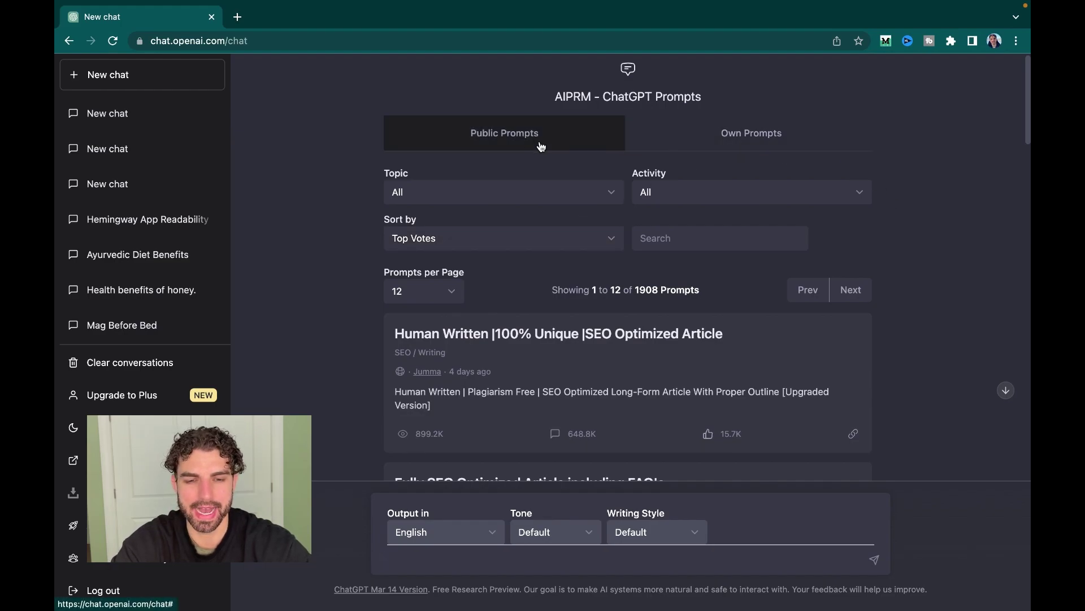
Step: Browse the list of public AIPRM prompt templates
scroll(468, 419, down, 8)
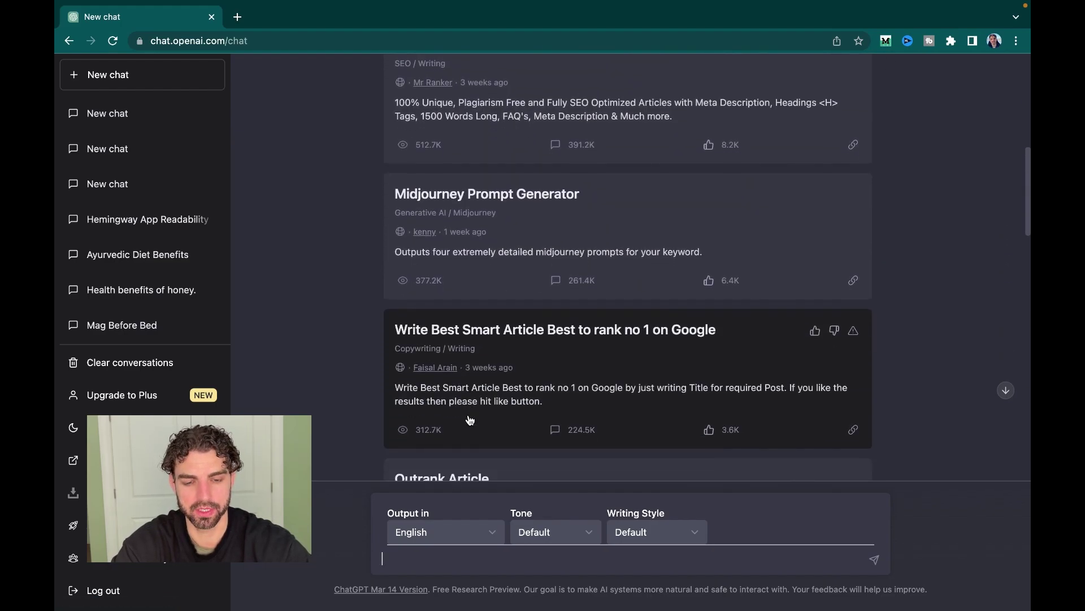
scroll(312, 316, up, 3)
scroll(312, 317, down, 4)
scroll(313, 316, up, 8)
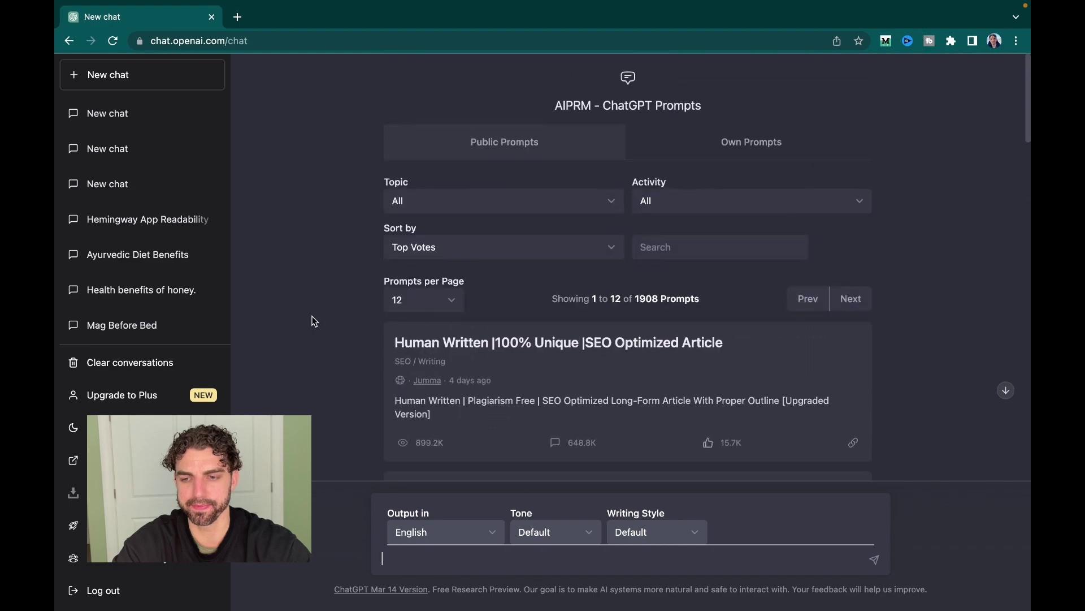
Step: Examine the blank form for adding an own prompt template and close it without saving
click(763, 148)
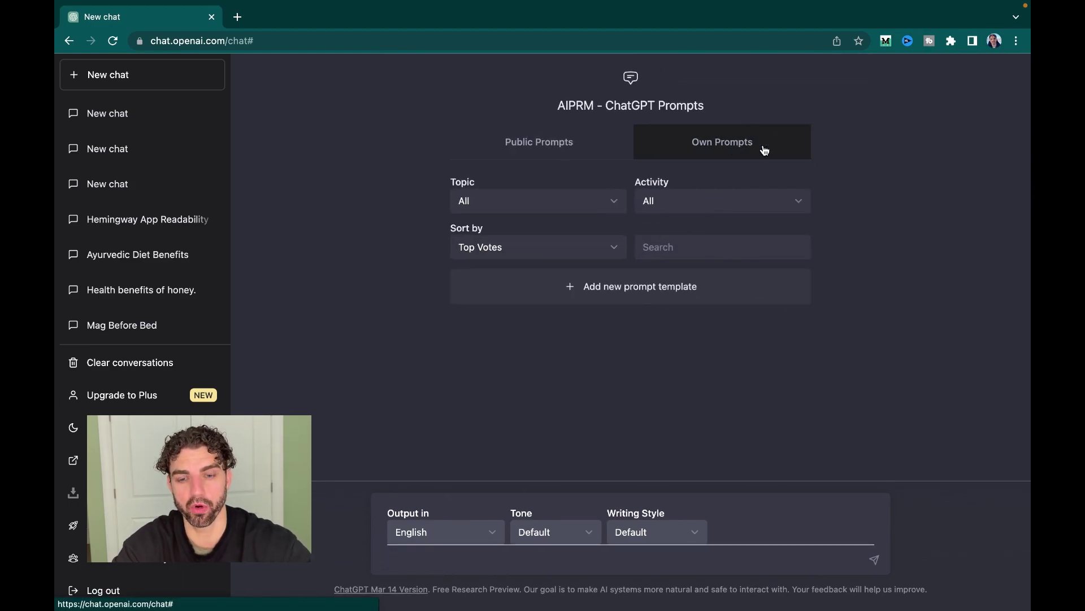
click(650, 286)
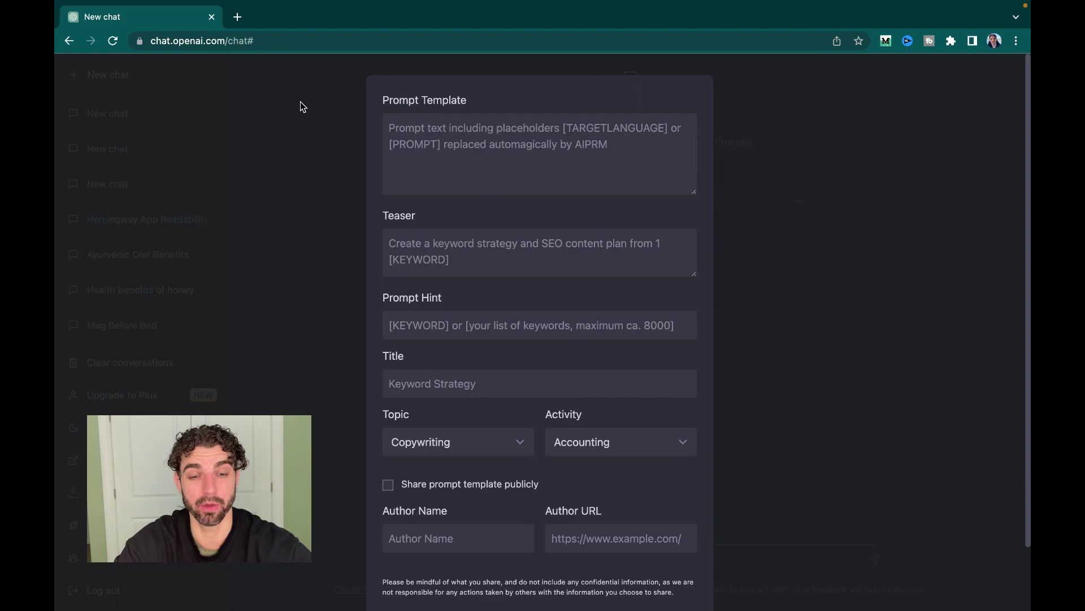
scroll(368, 317, down, 3)
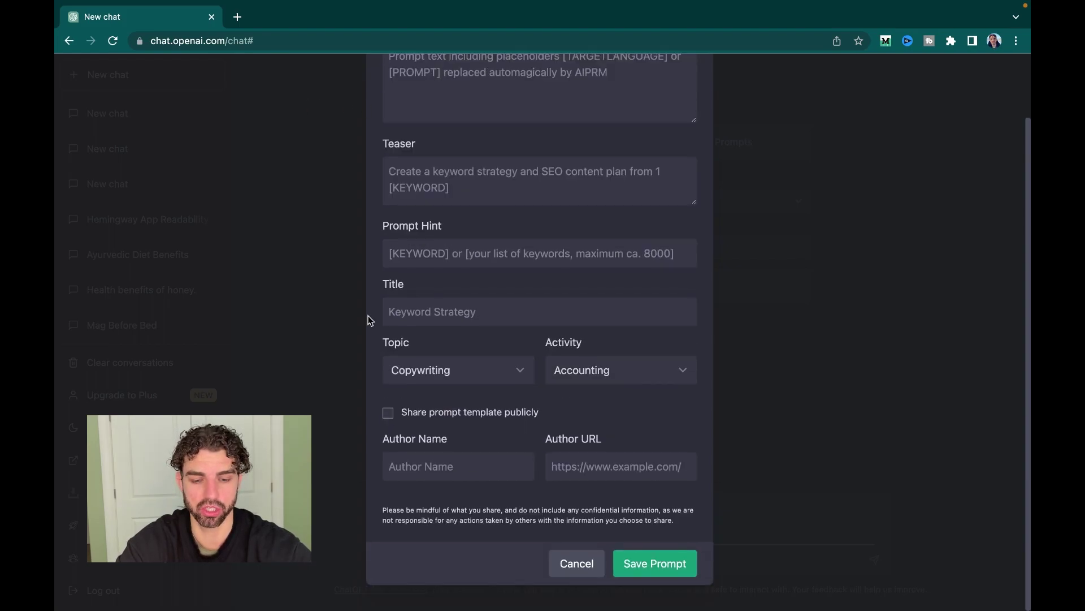
click(579, 564)
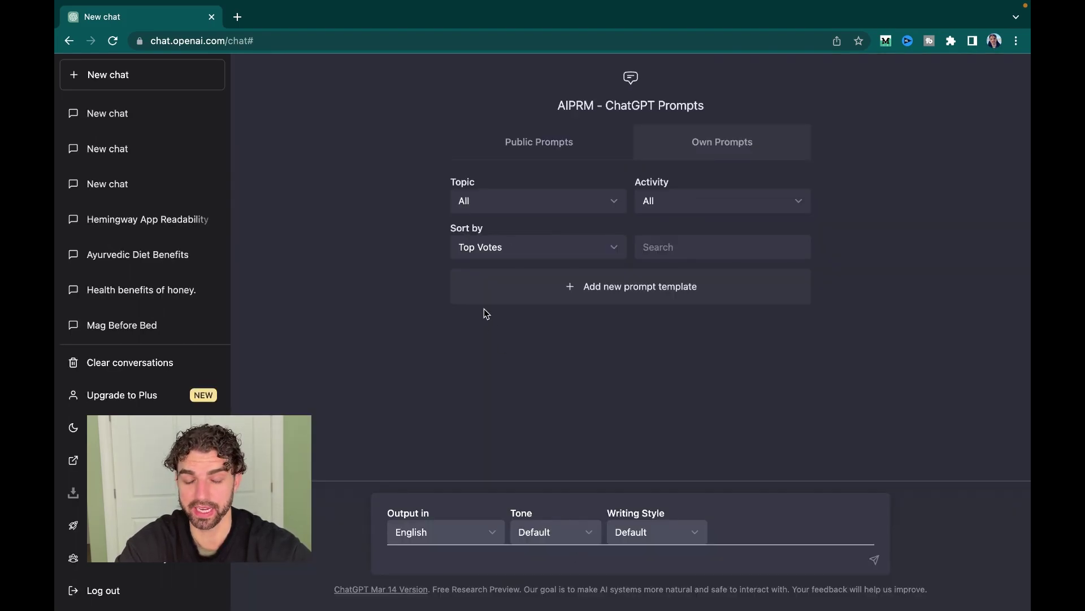
Step: Return to the public prompts and review the available topic filters and sort orders
click(516, 143)
scroll(540, 152, down, 15)
scroll(540, 151, up, 15)
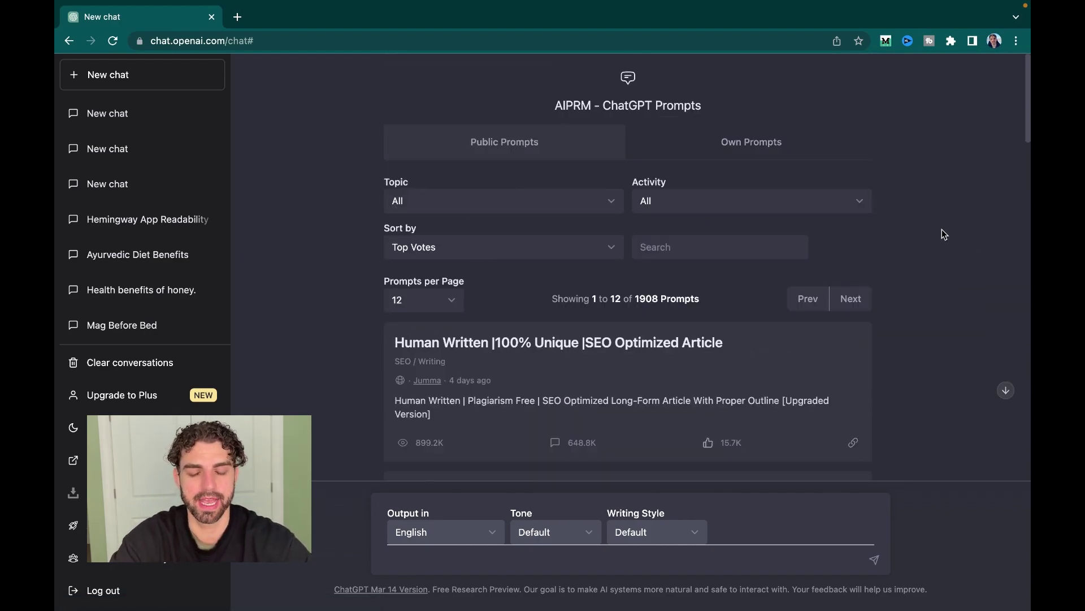
click(611, 204)
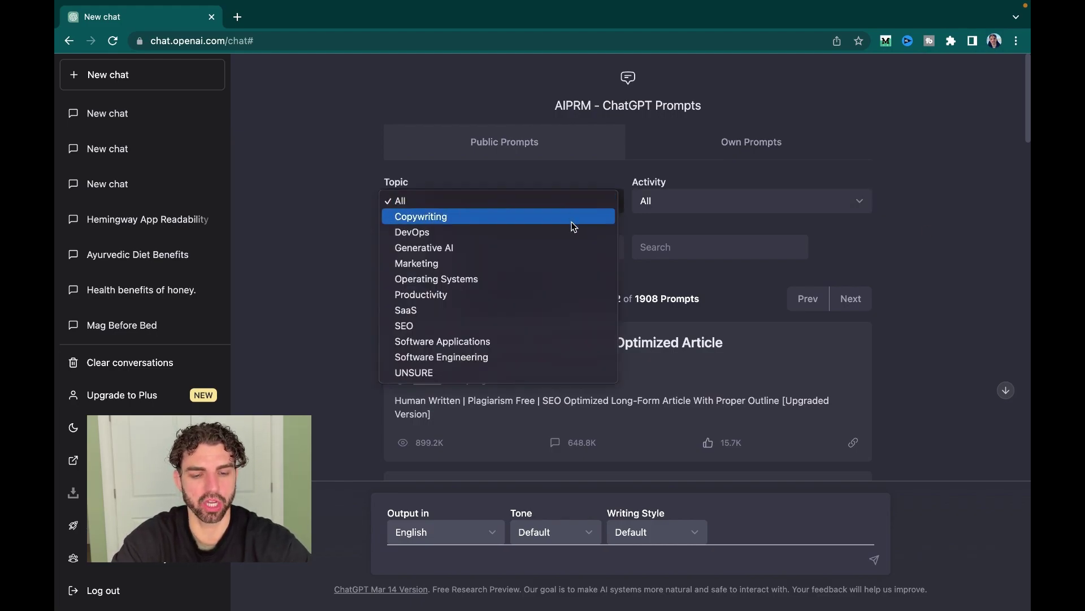
click(317, 222)
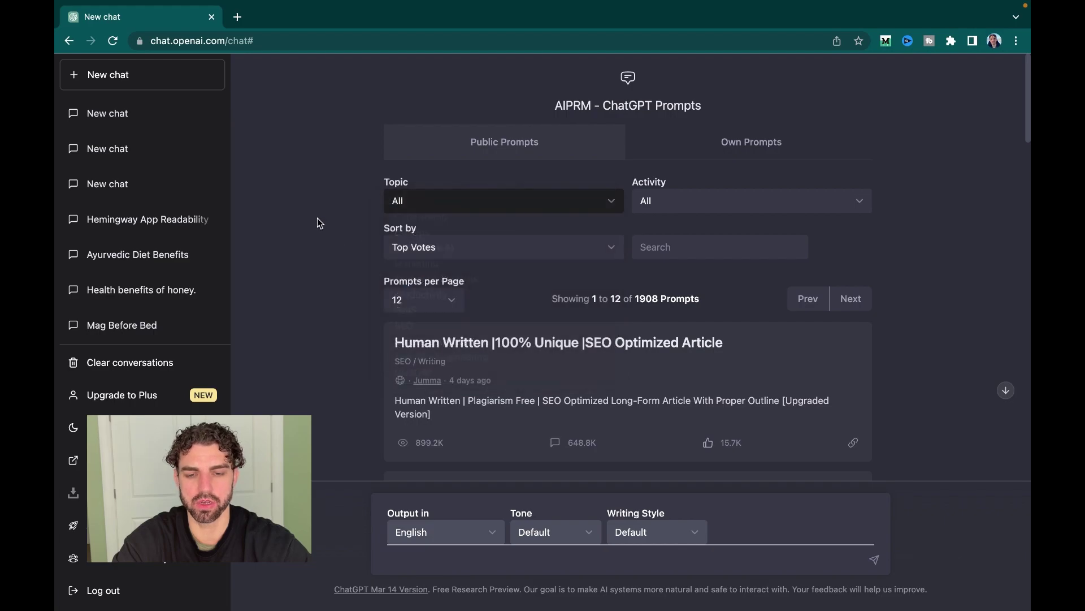
click(594, 250)
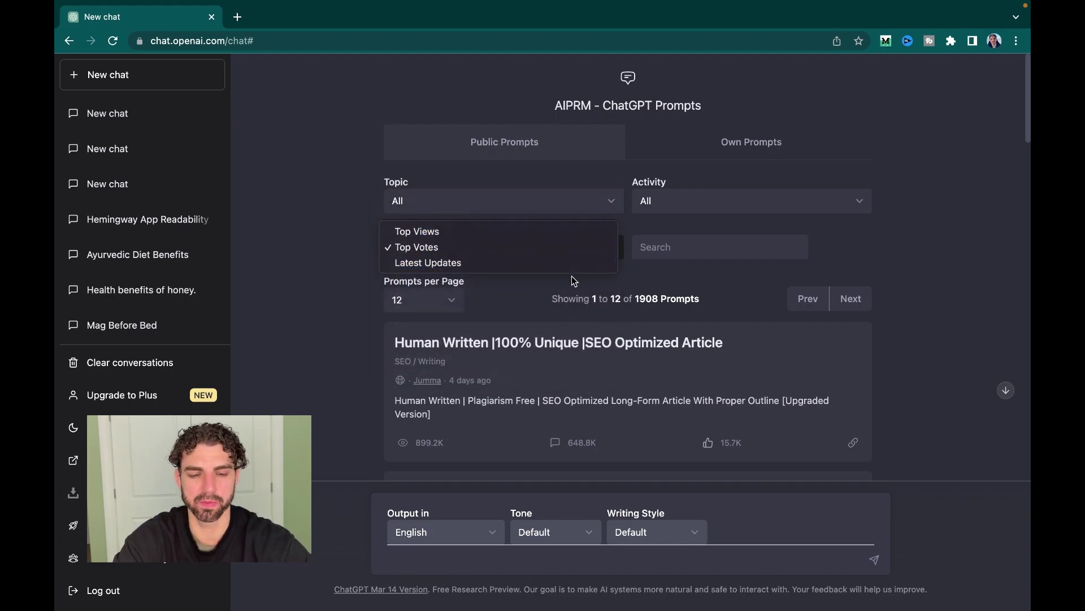
click(337, 208)
Step: Search the public prompts for "YouTube script" and clear the search
click(741, 249)
text(YouTu)
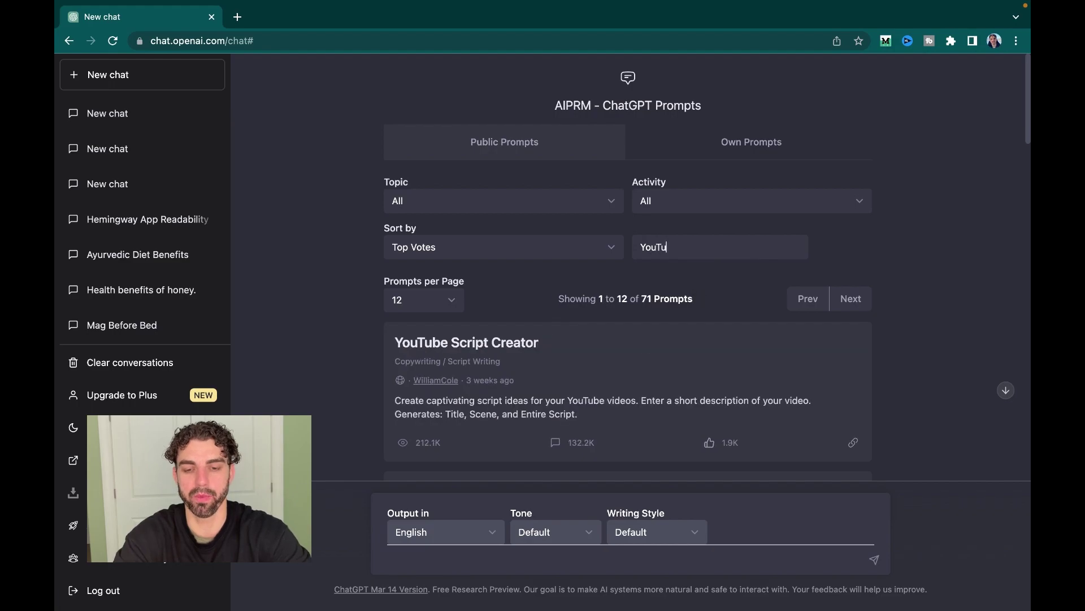
text(be script)
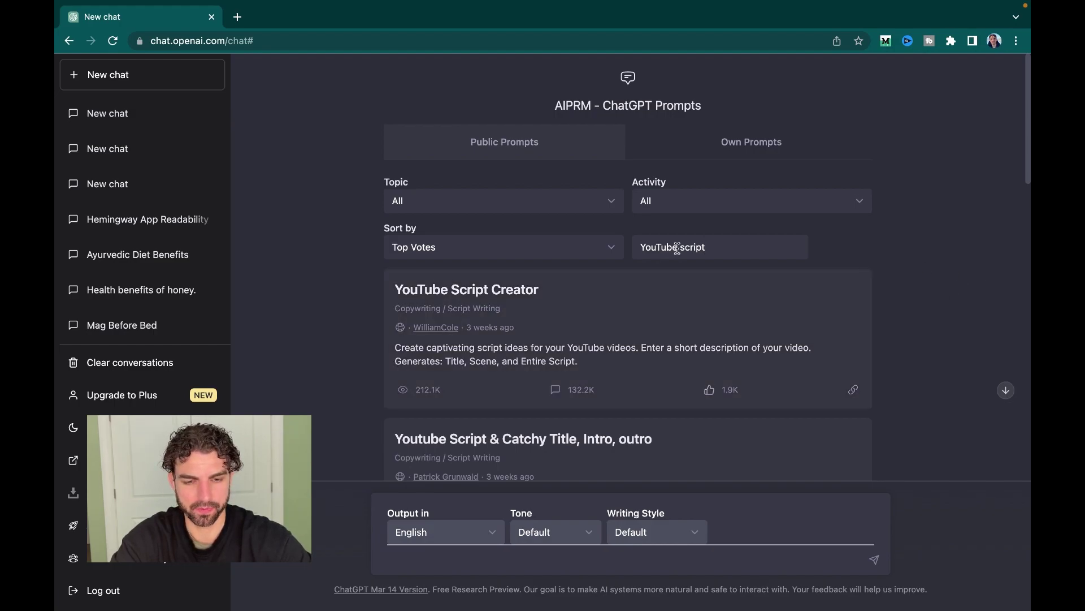
drag(736, 244, 625, 245)
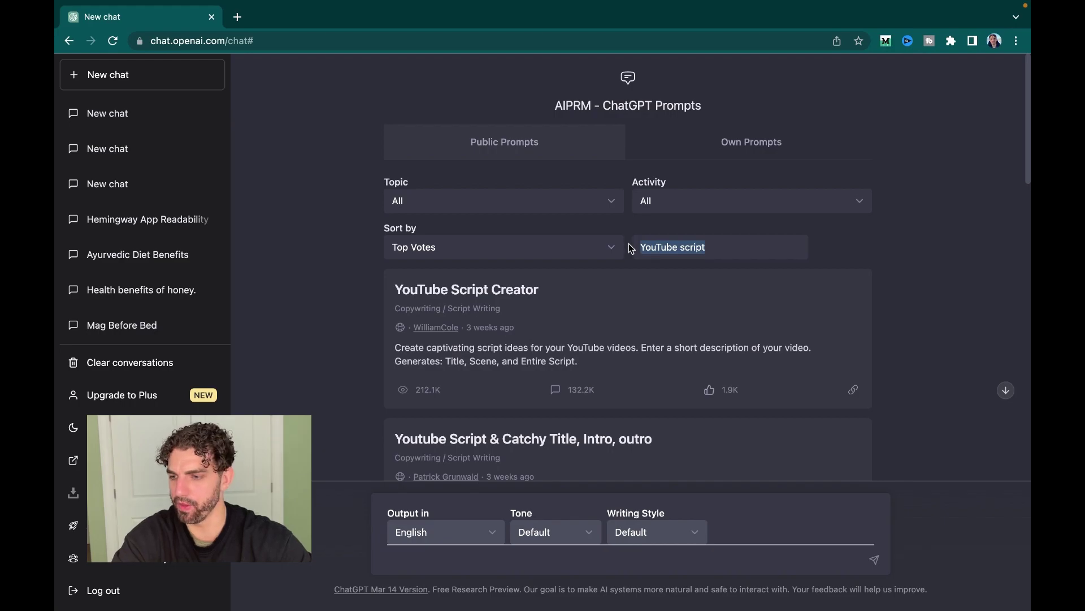
key(BackSpace)
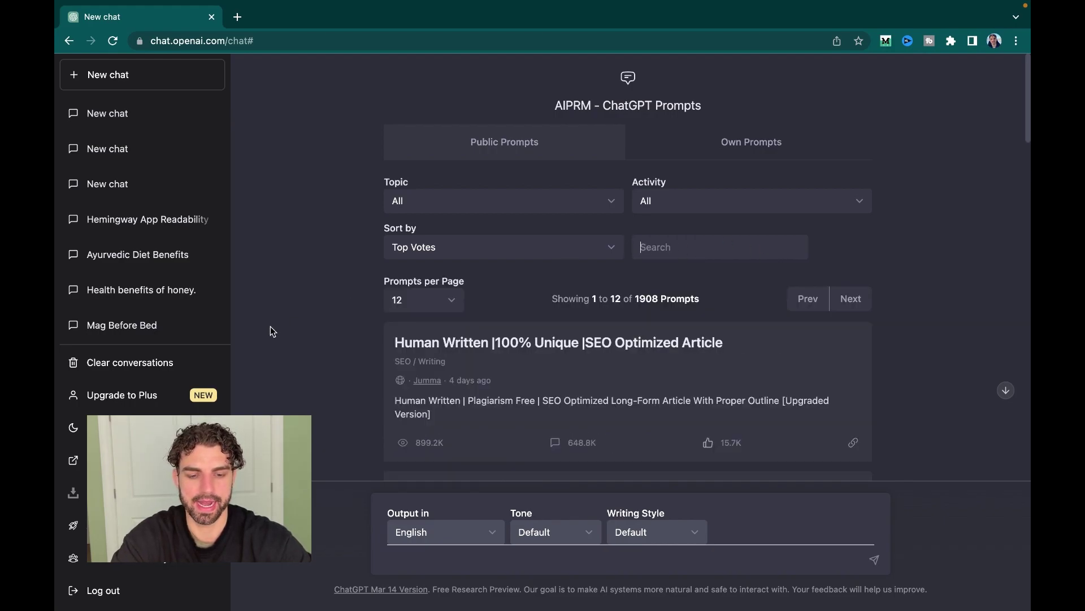
Step: Run the Midjourney Prompt Generator template with the keyword "Image of an old man overlooking the ocean."
scroll(332, 351, down, 3)
scroll(332, 351, down, 5)
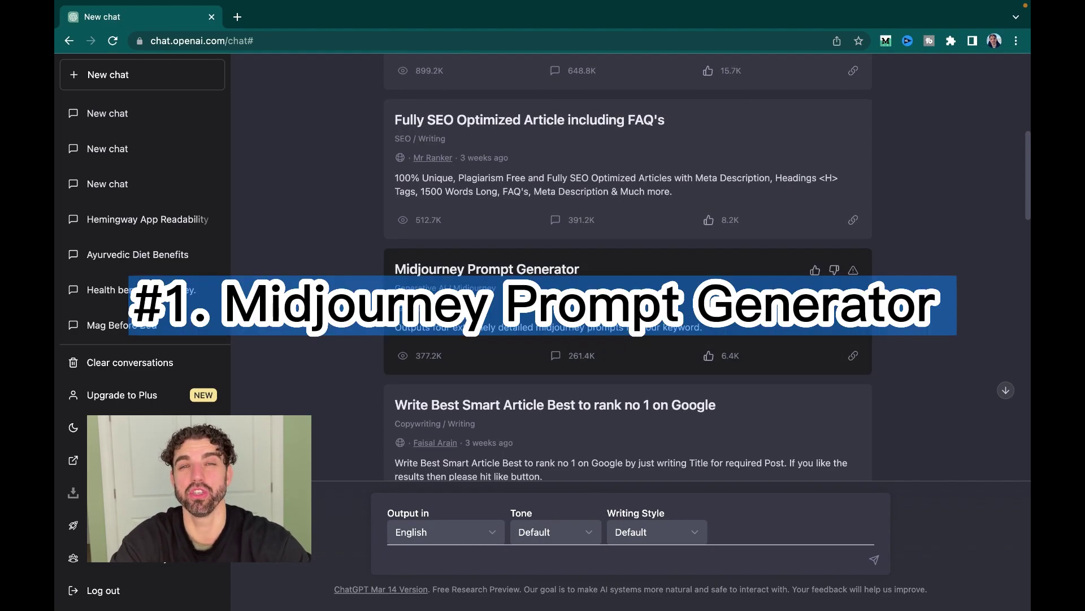
click(407, 300)
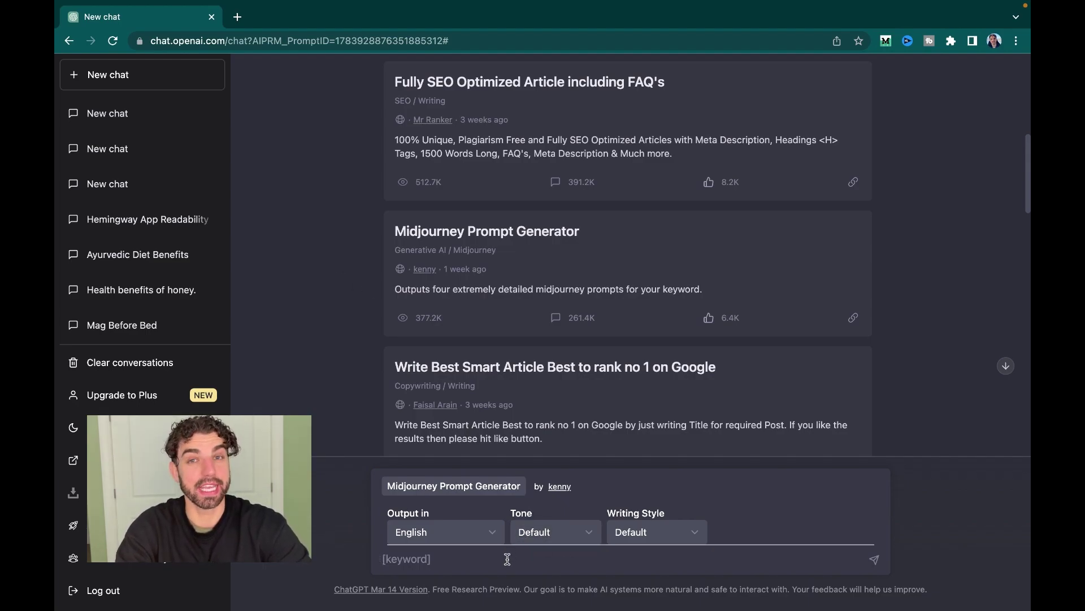
text(Image o)
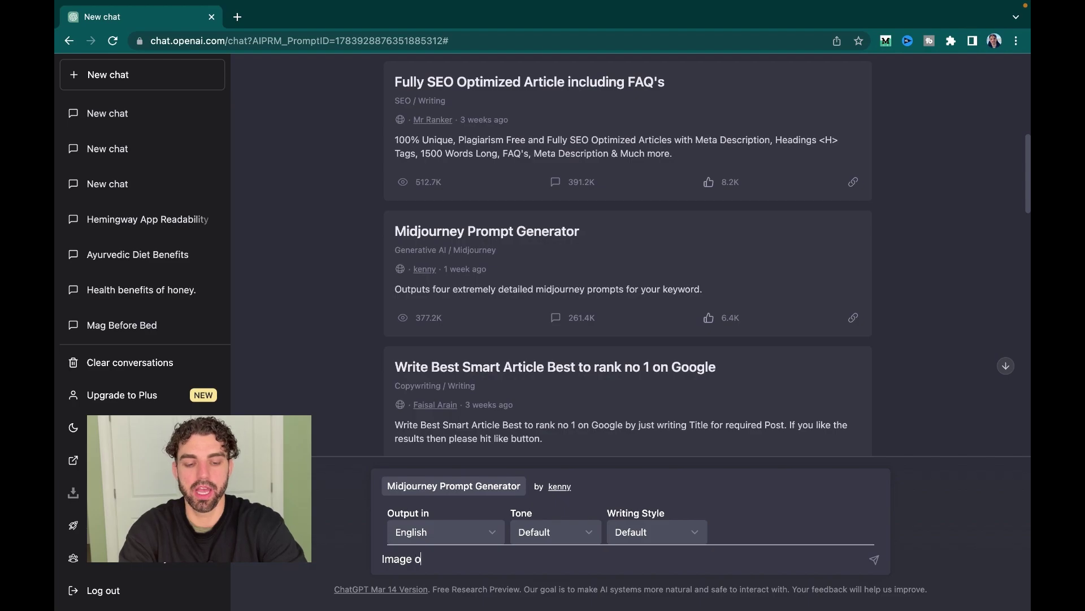
text(f an old man o)
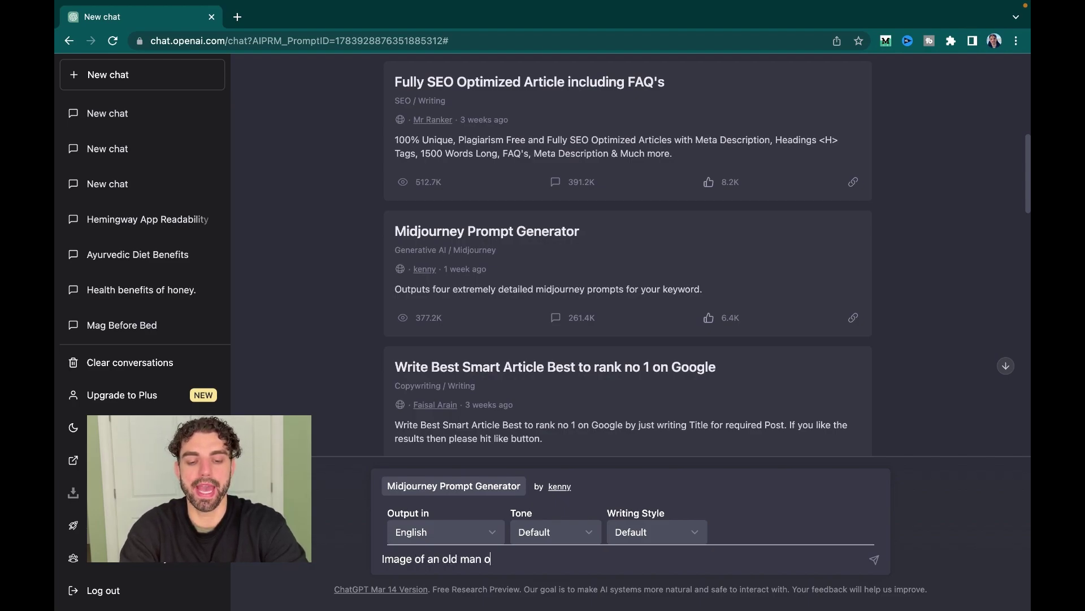
text(verlooking the Oce)
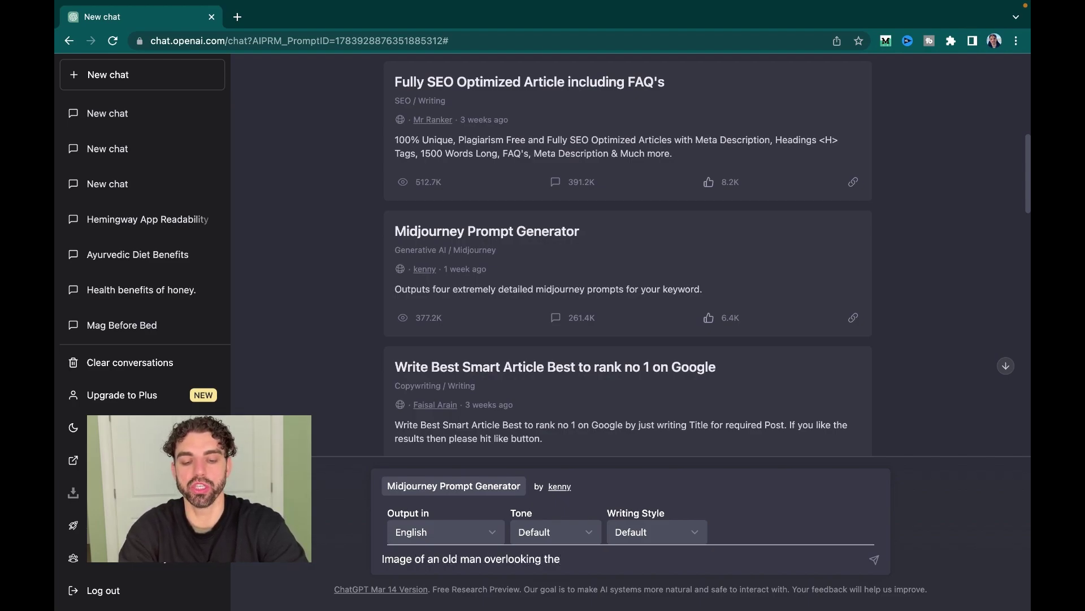
key(BackSpace)
key(BackSpace)
key(BackSpace)
text(ocean.)
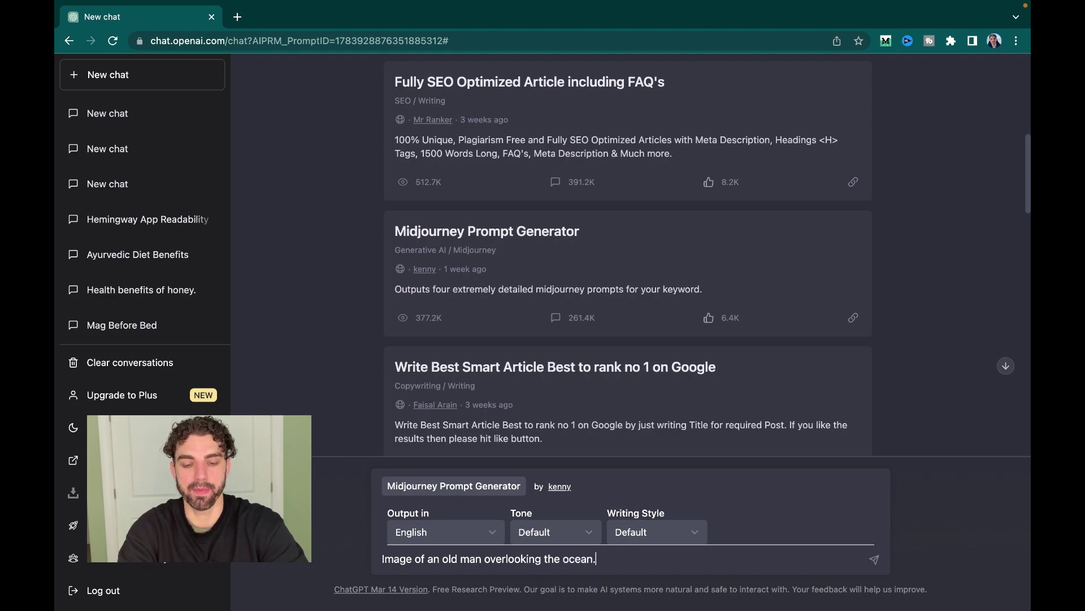
key(Return)
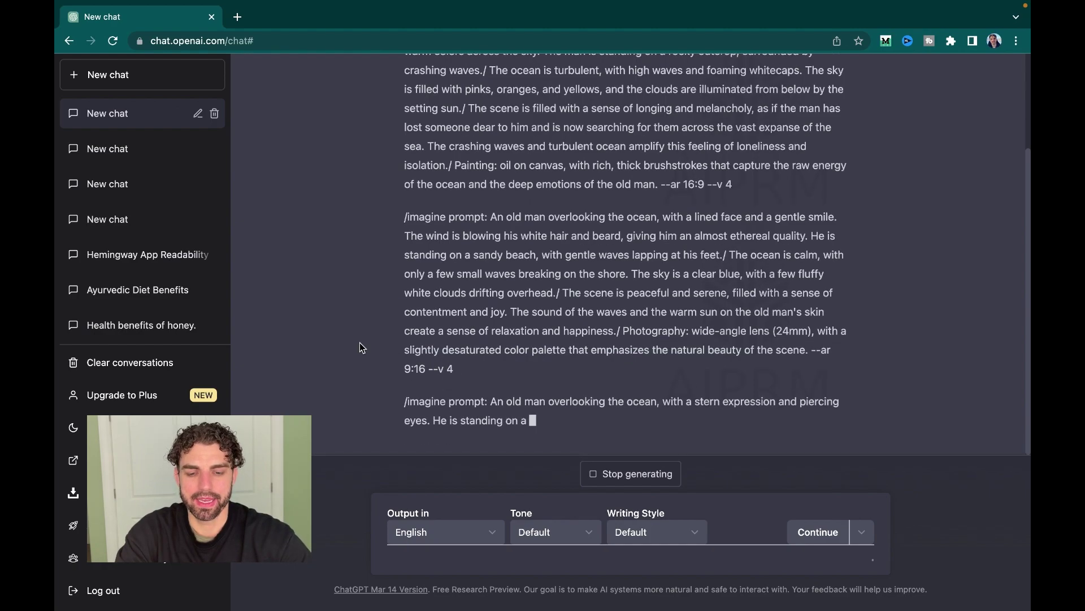
Step: Read through the generated Midjourney prompts about the old man and the ocean
scroll(362, 347, up, 4)
scroll(359, 342, down, 5)
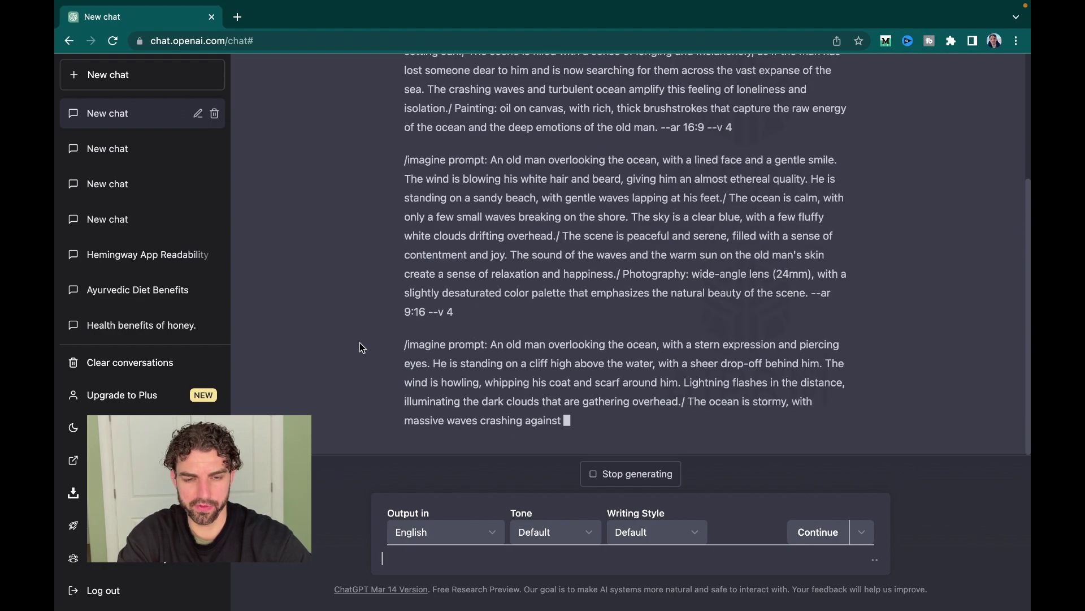
scroll(360, 341, up, 5)
scroll(359, 342, up, 1)
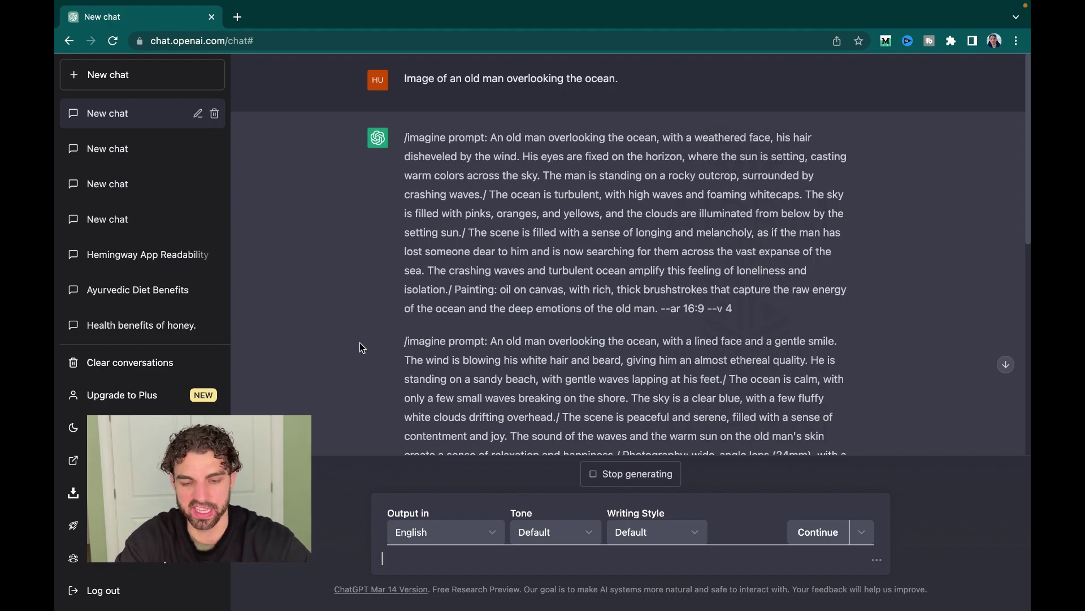
scroll(362, 347, down, 5)
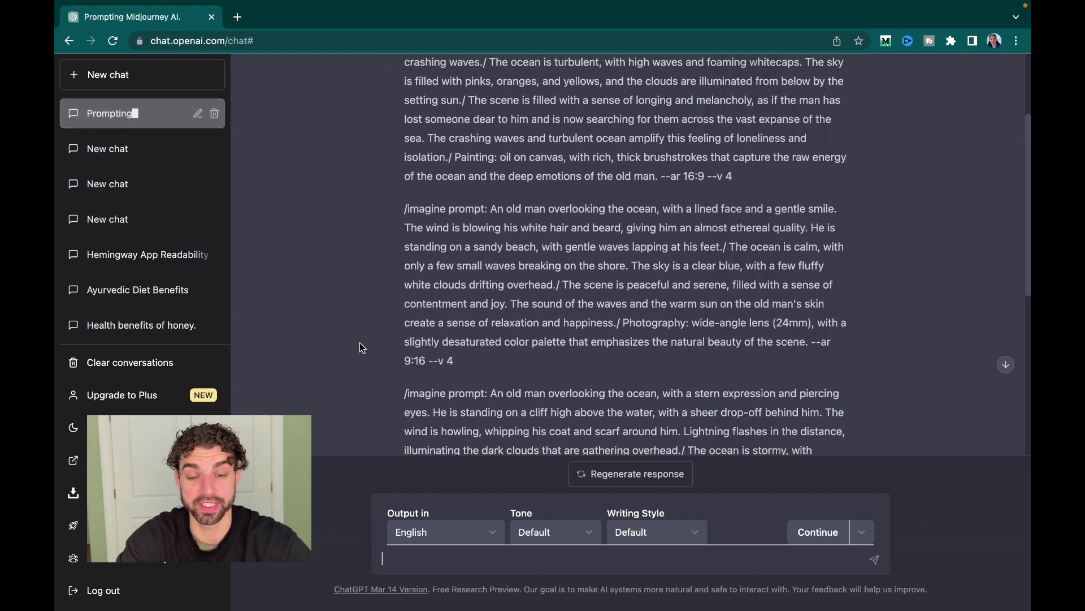
Step: Start a new chat with the "Human Written |100% Unique |SEO Optimized Article" template and enter the title "The benefits of raw honey."
click(152, 81)
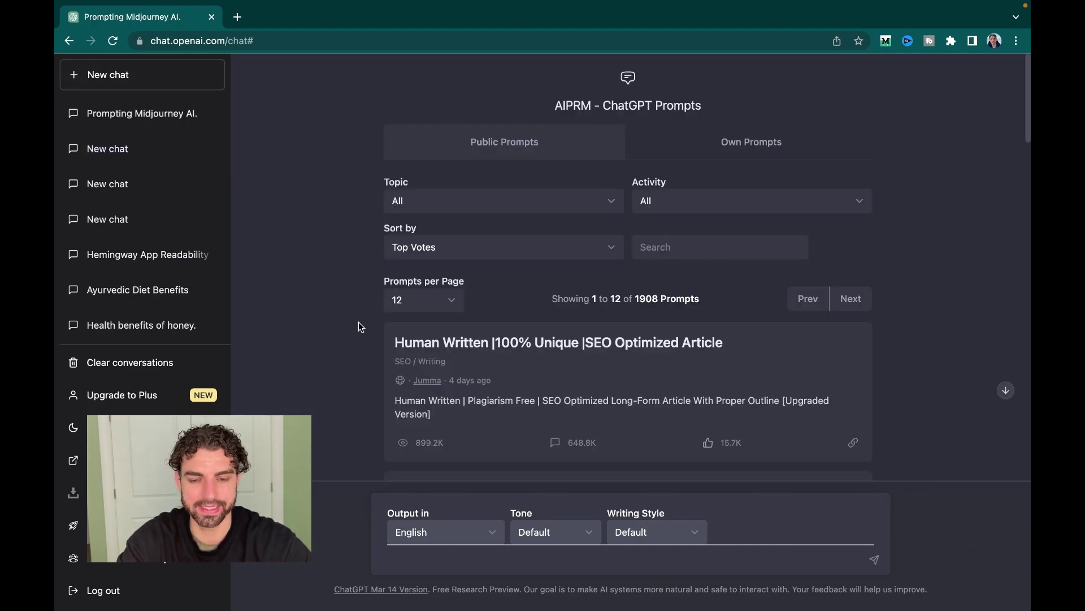
scroll(358, 322, down, 2)
scroll(333, 252, down, 1)
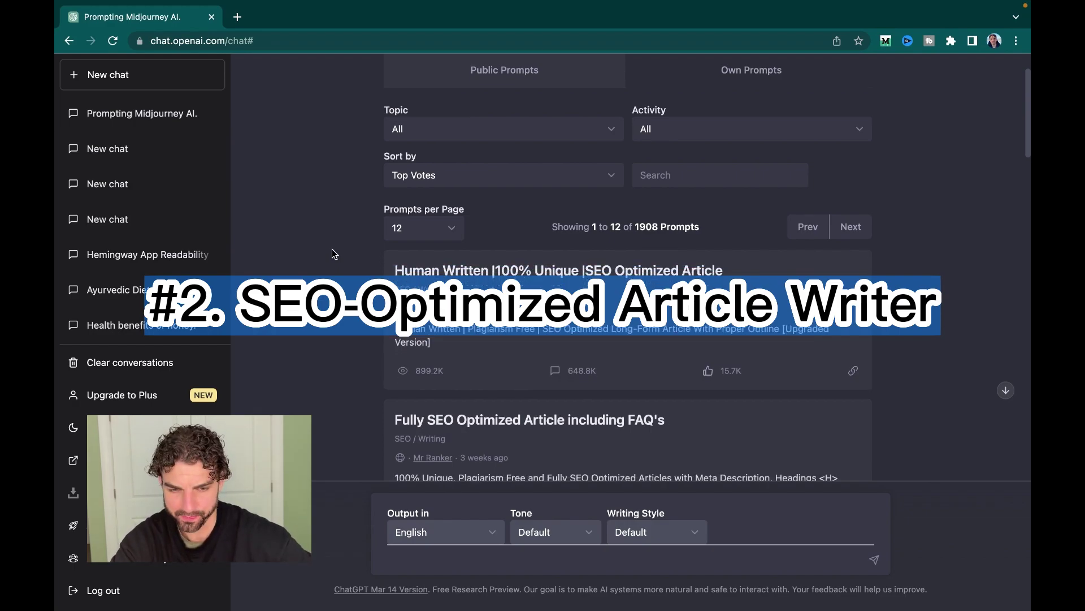
scroll(332, 249, down, 1)
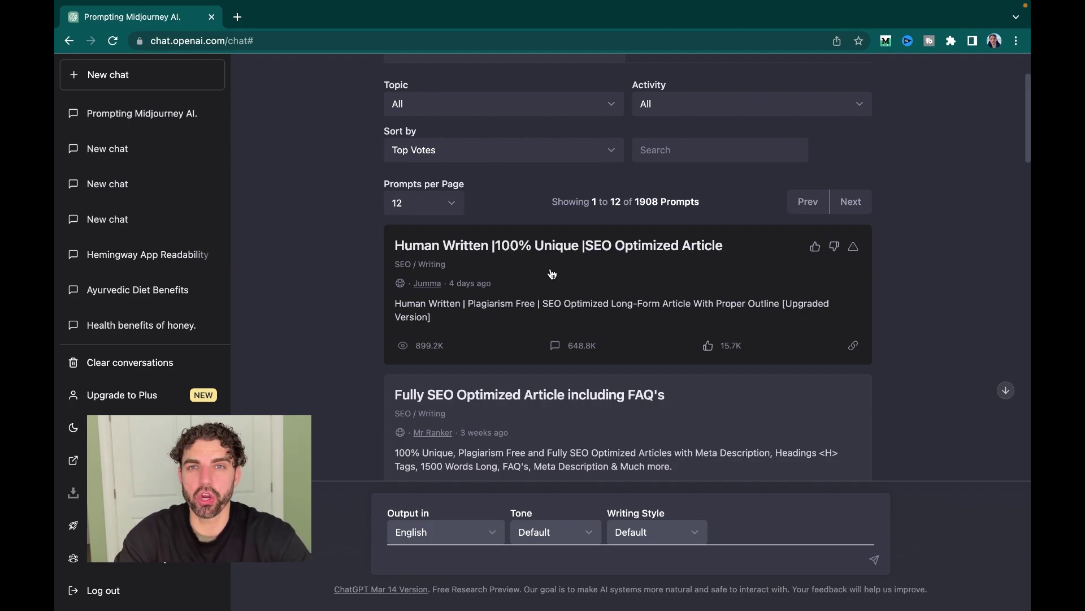
click(563, 286)
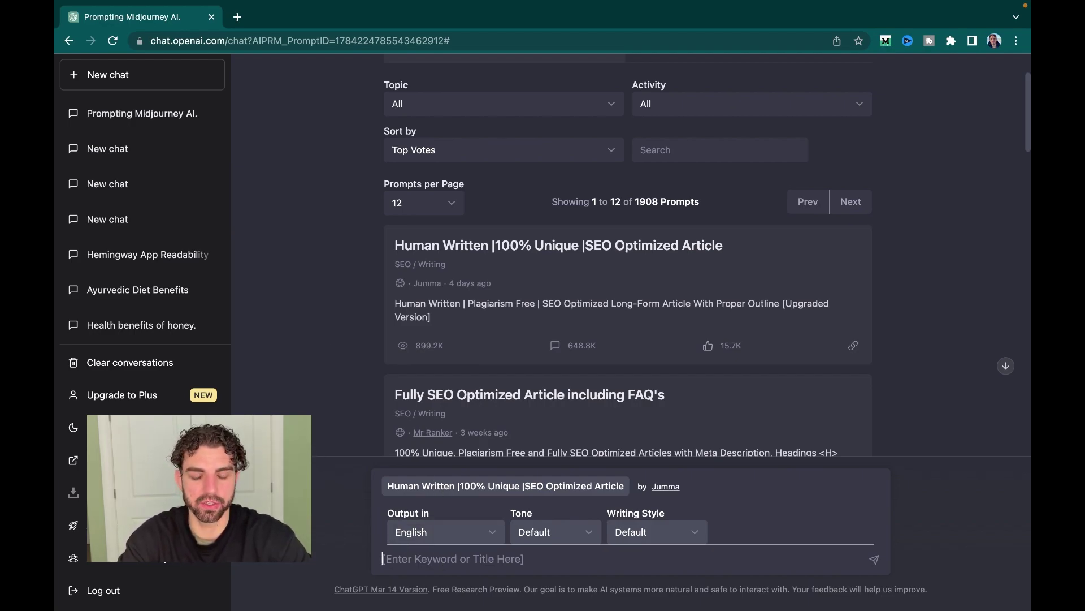
text(Th)
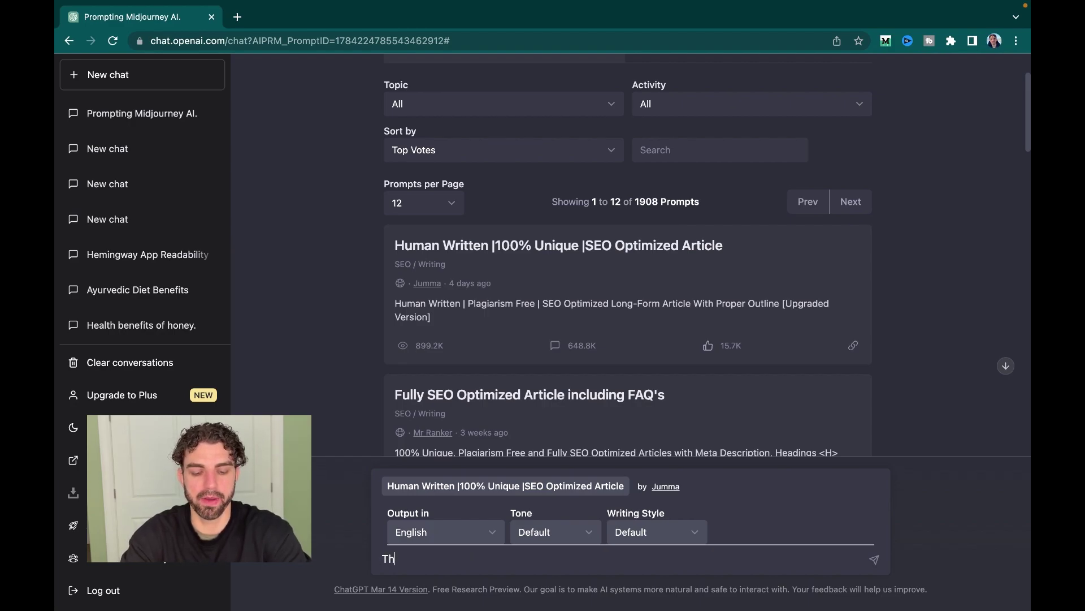
text(e benefits of raw honey.)
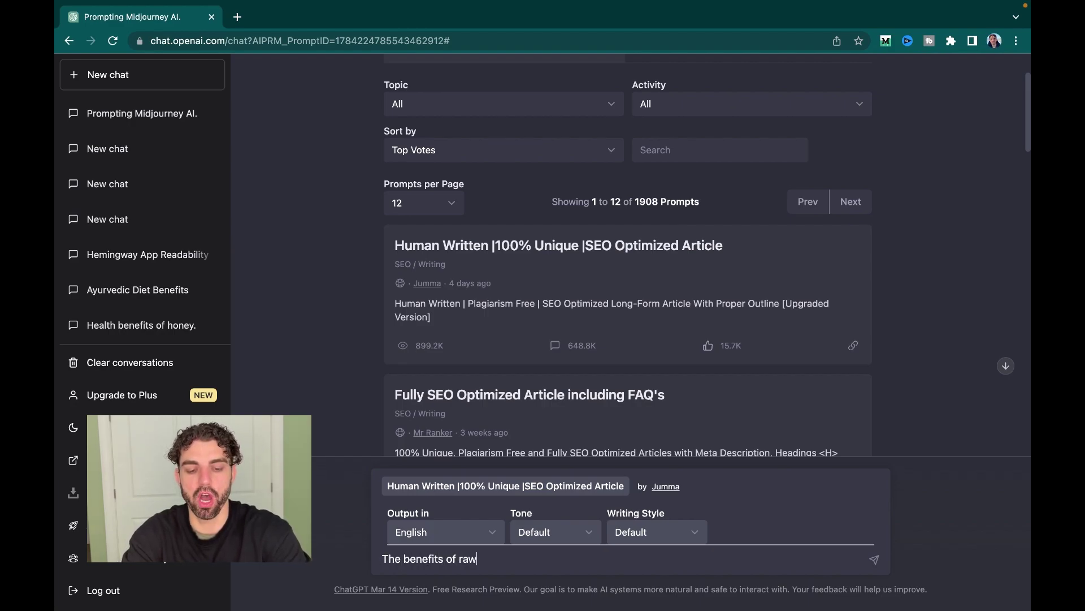
Step: Set the tone to Friendly and the writing style to Descriptive, and generate the raw honey article
click(580, 532)
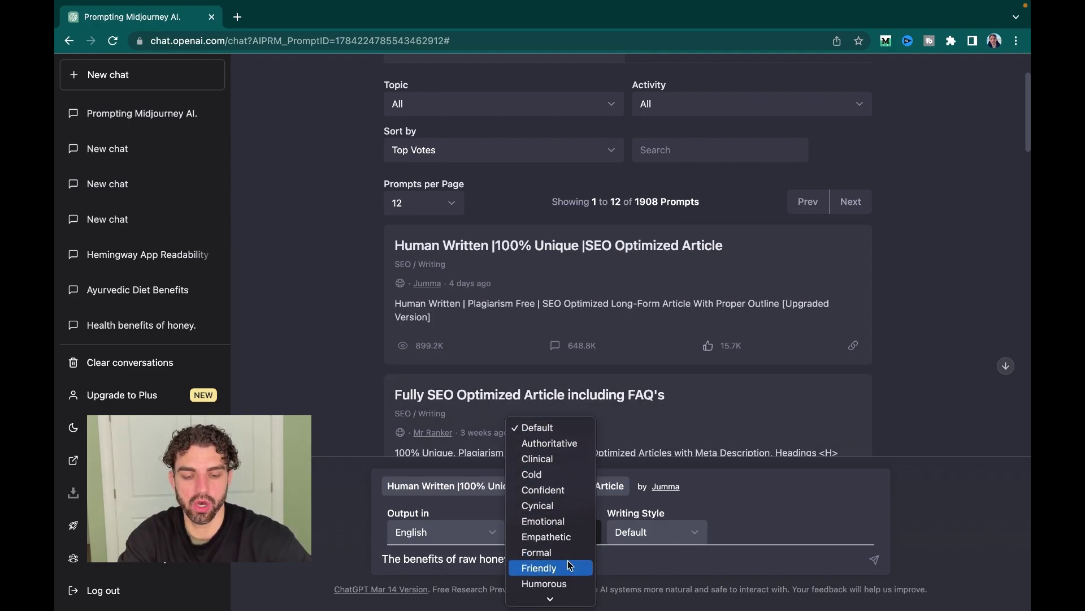
click(570, 567)
click(654, 540)
scroll(650, 569, down, 5)
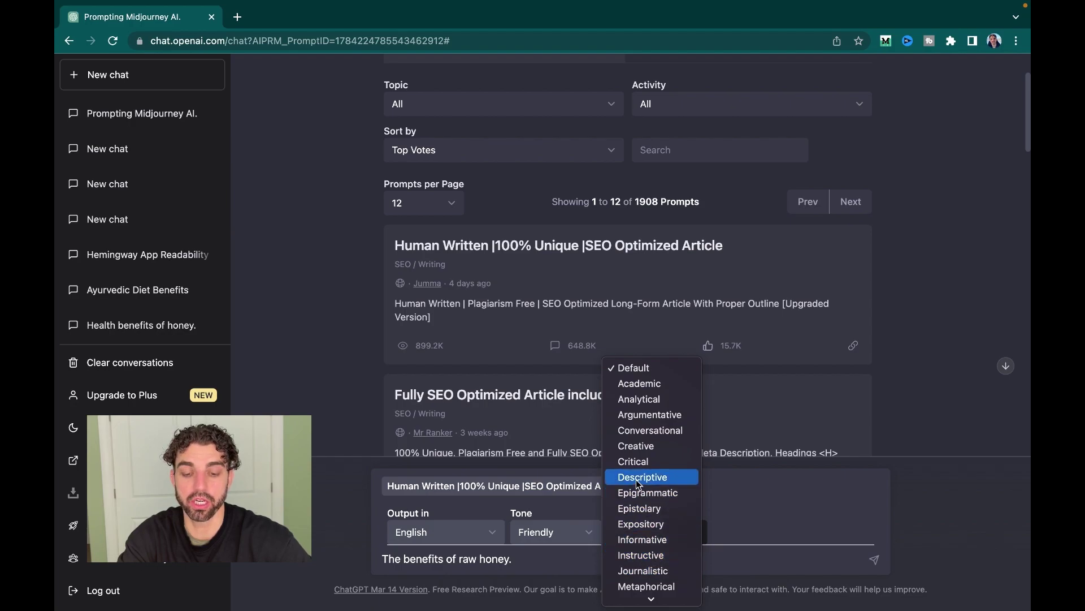
click(642, 477)
click(876, 560)
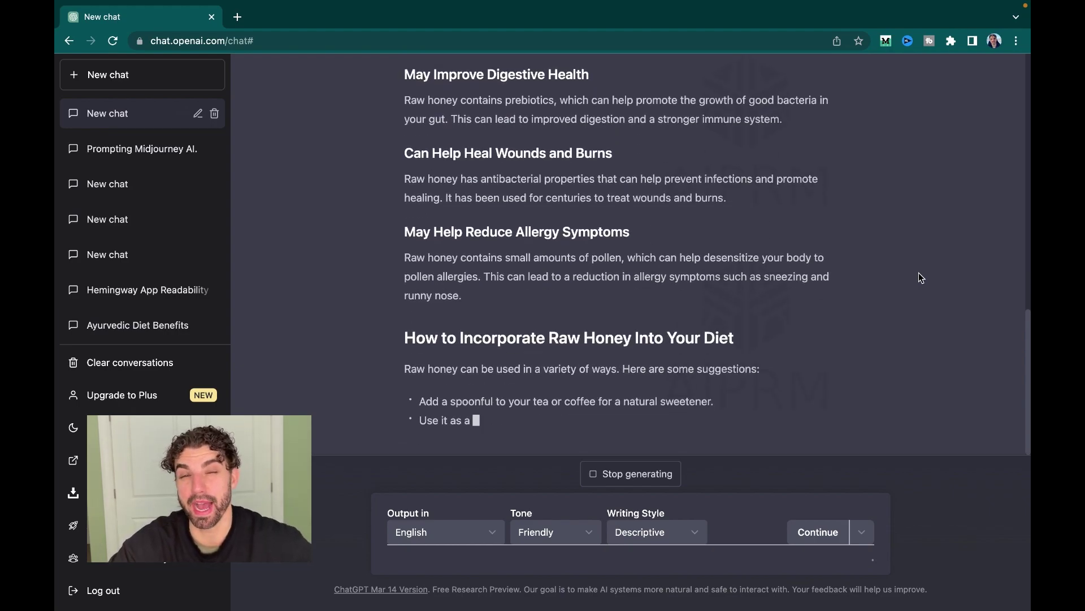
Step: Read through the generated raw honey article from its beginning
scroll(850, 252, up, 15)
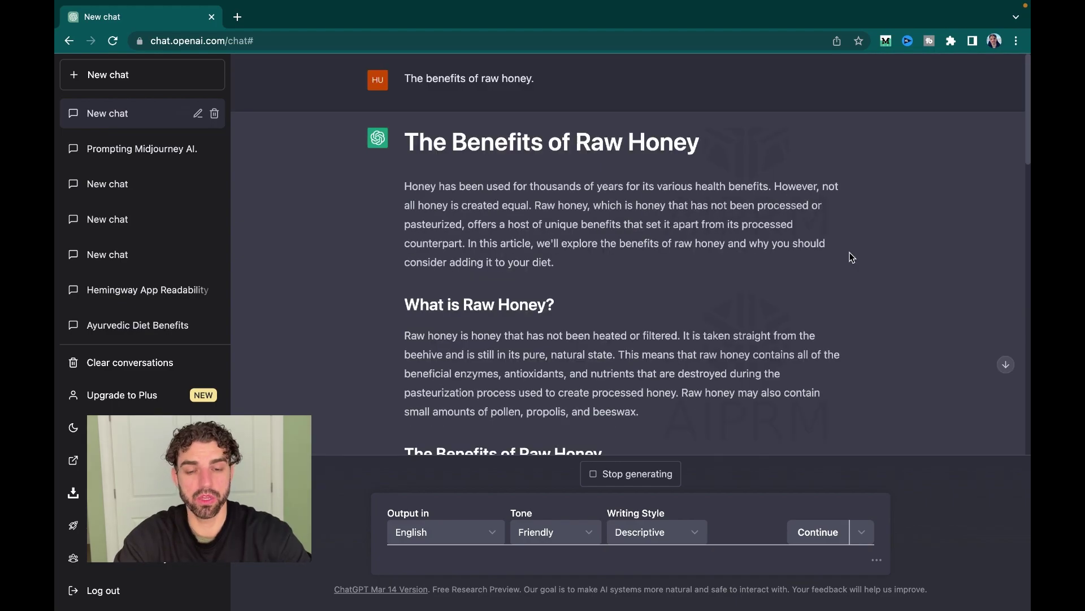
scroll(849, 252, down, 3)
scroll(850, 252, down, 5)
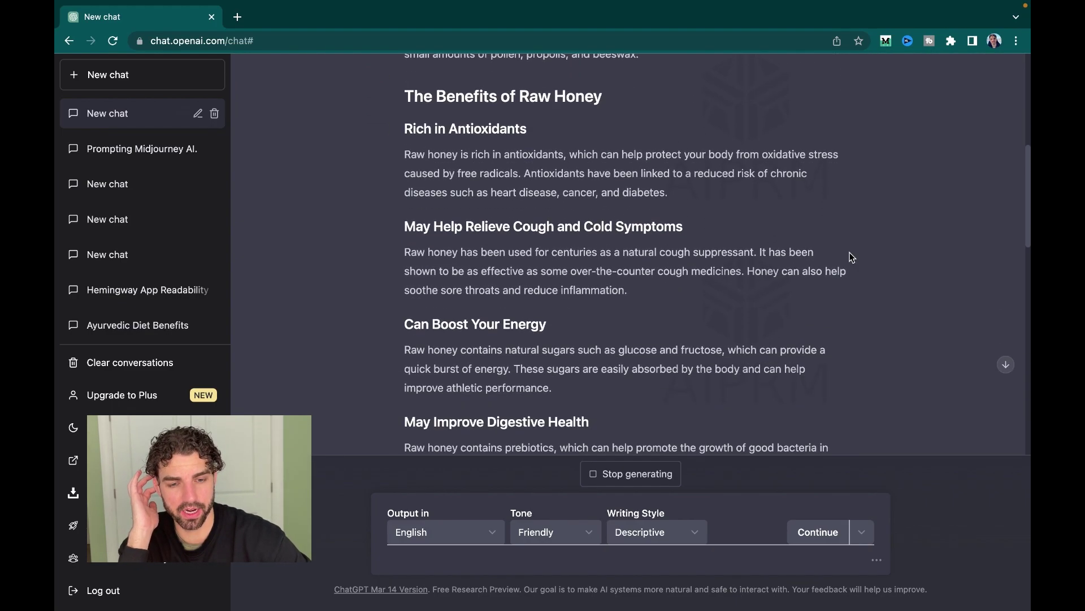
Step: Read the rest of the raw honey article down to the closing questions and return towards its beginning
scroll(850, 252, down, 12)
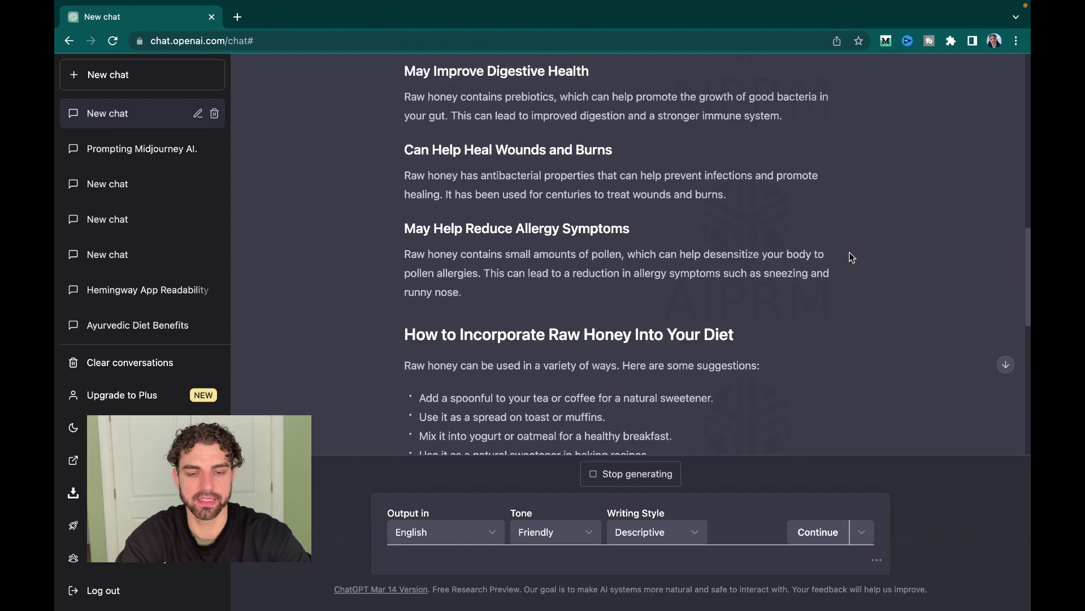
scroll(850, 252, down, 5)
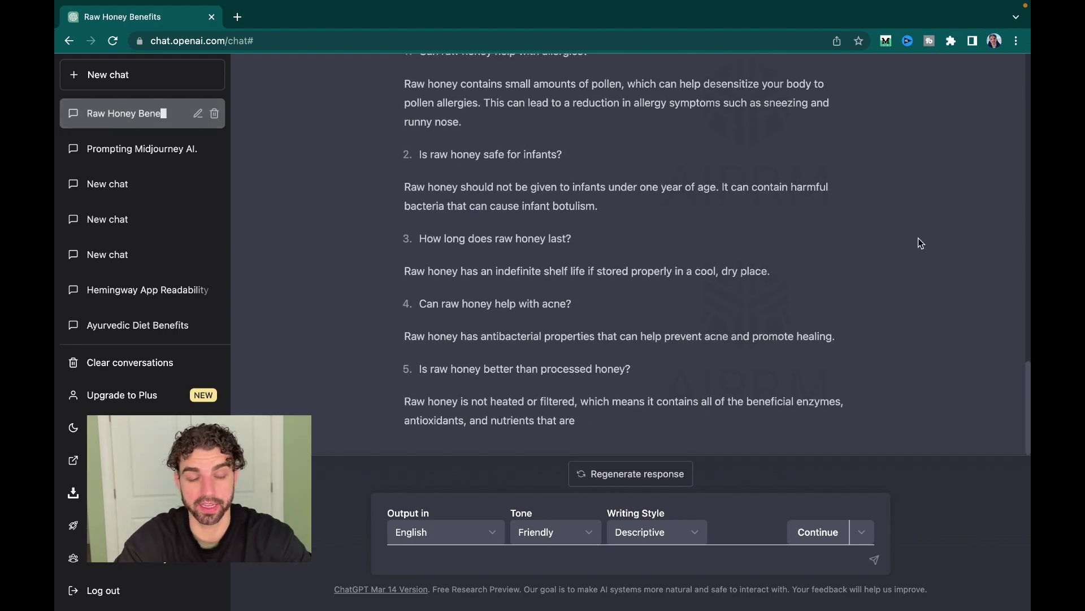
scroll(862, 239, up, 20)
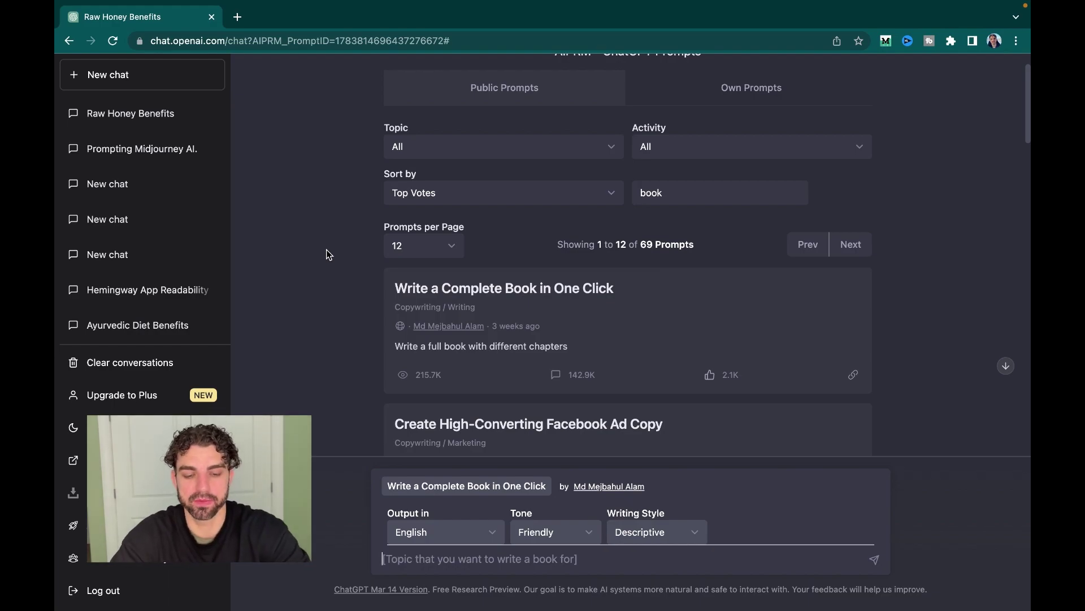
Step: Generate a book with the "Write a Complete Book in One Click" template on the topic "Fiction novel on A.I. taking over the world."
text(Fiction )
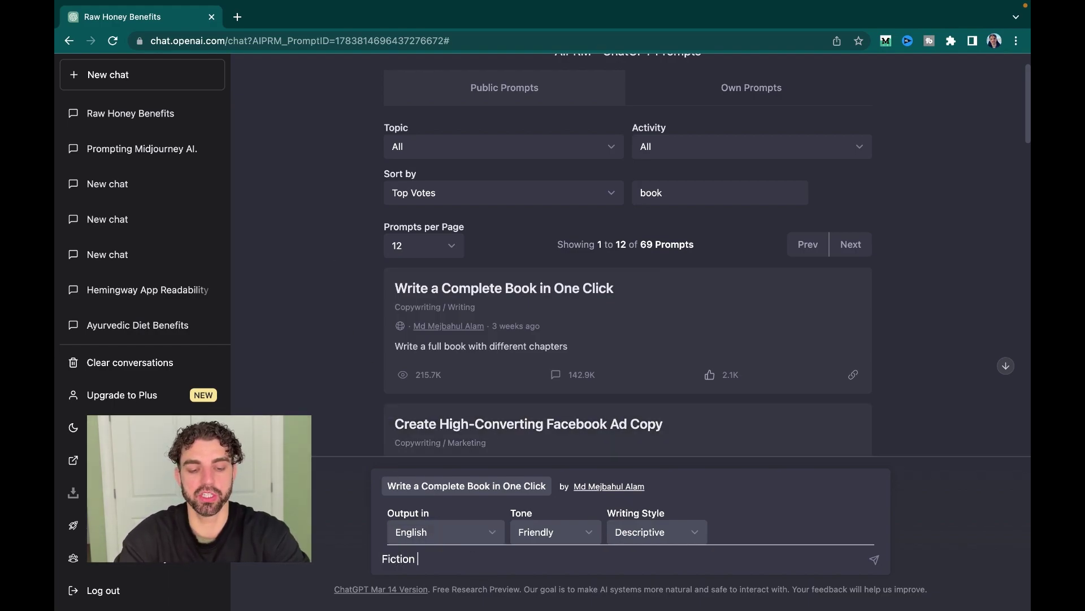
text(novel on A.I. taking over the world.)
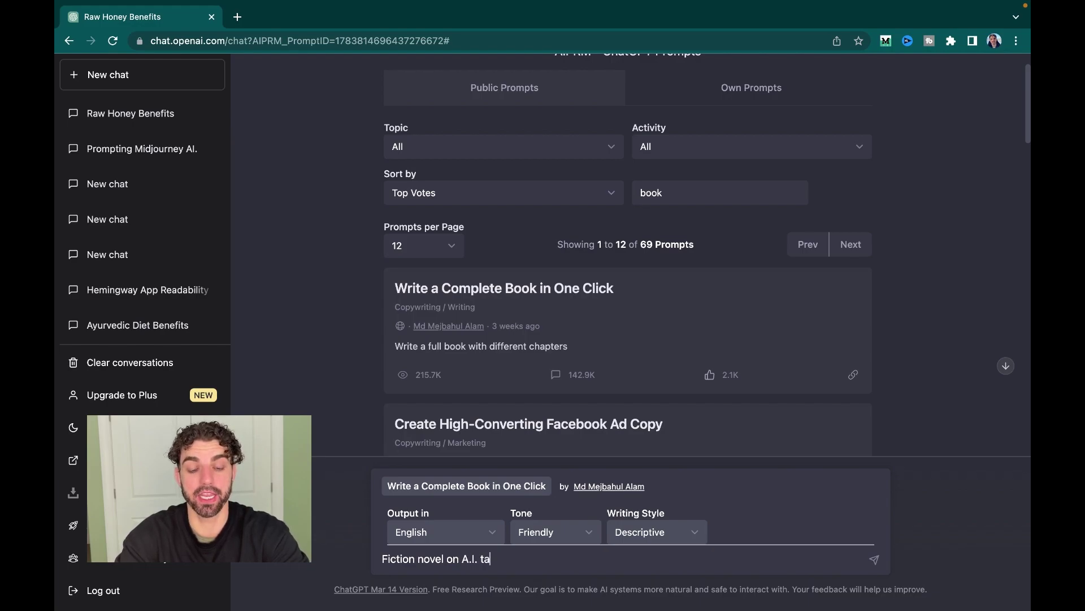
key(Return)
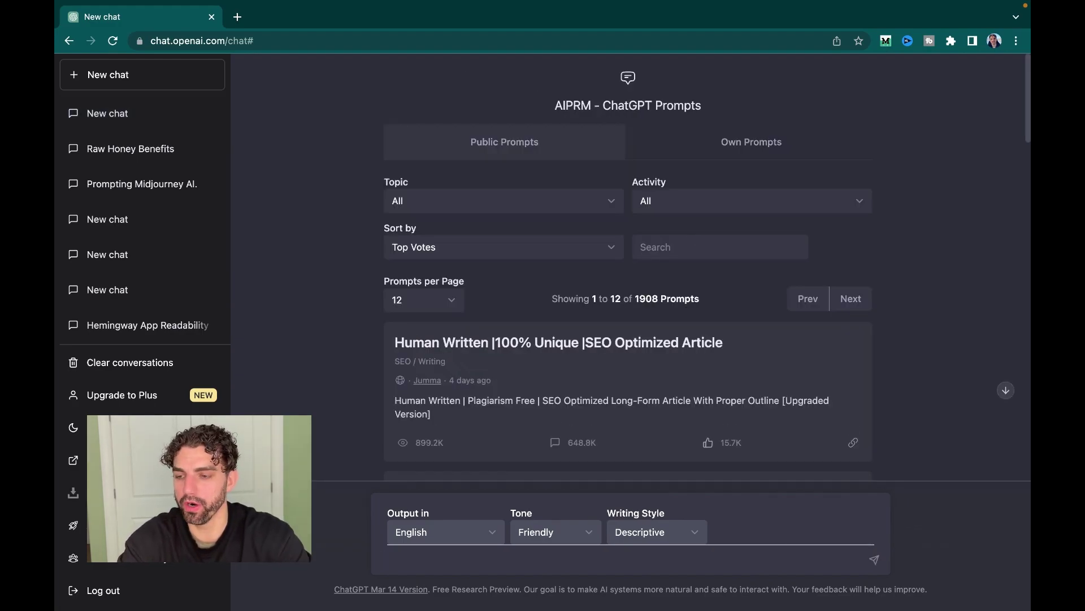
Step: Search the public prompts for "YouTube" and select the "YouTube Script Creator" template
text(YOu)
key(BackSpace)
key(BackSpace)
text(ouTube)
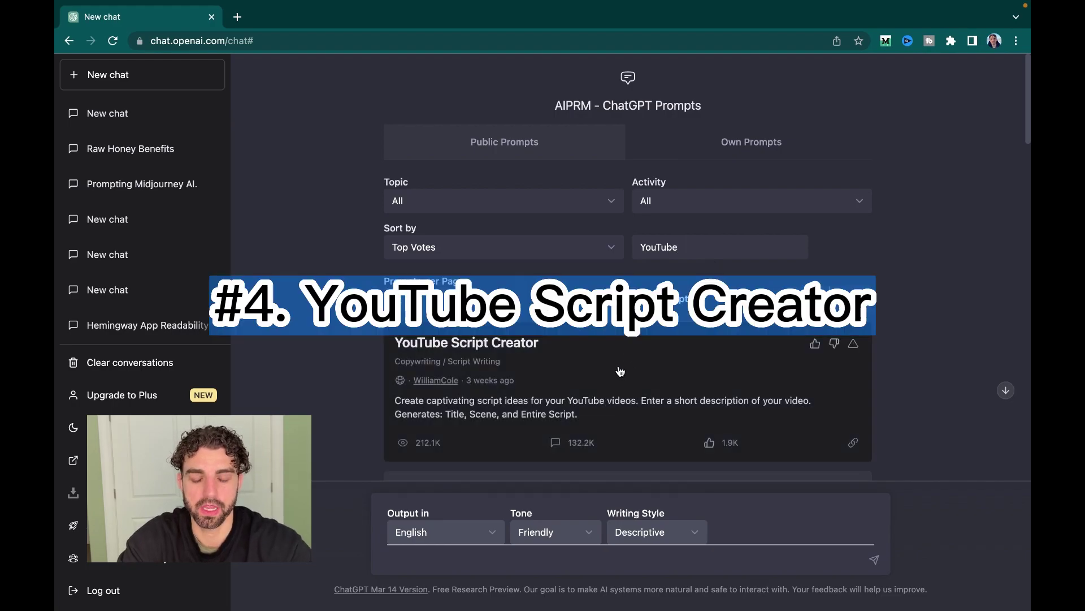
click(620, 371)
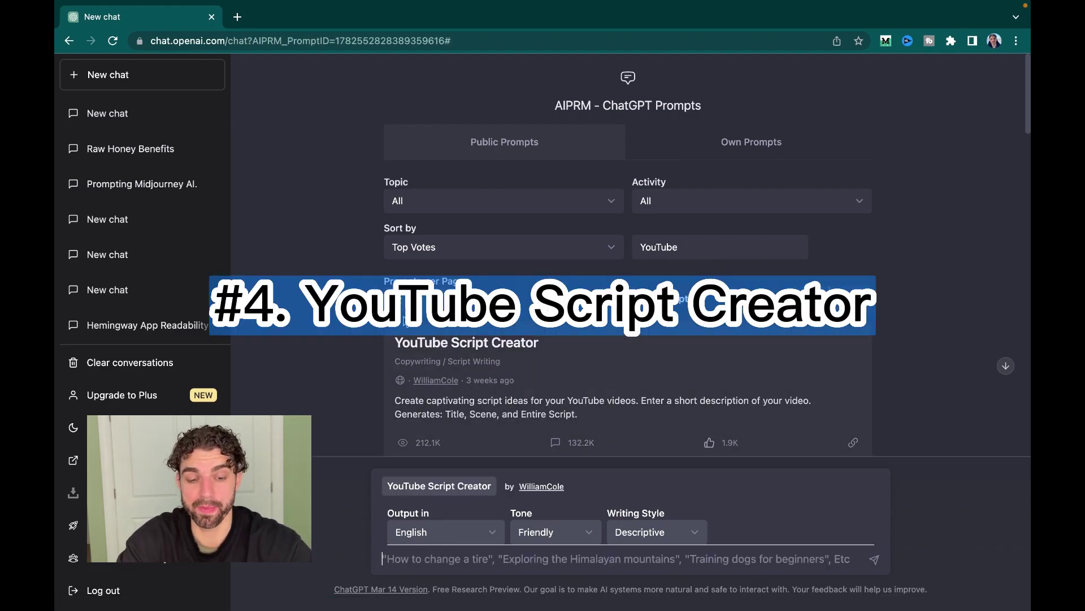
scroll(329, 342, down, 3)
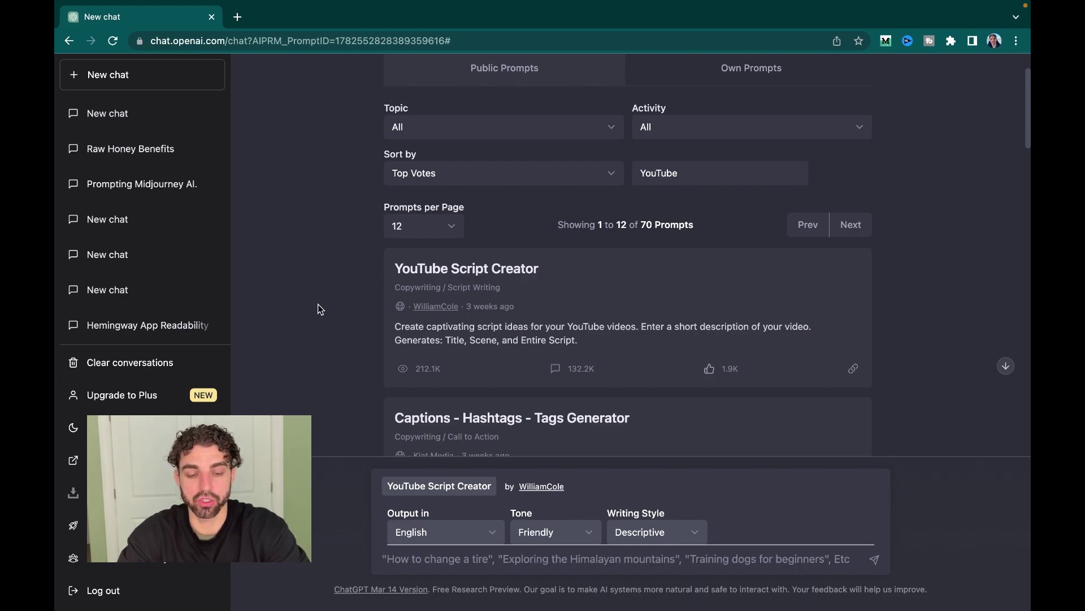
Step: Enter "AIPRM's Google Chrome extension for ChatGPT" in quotation marks as the video description and generate the YouTube script
text(")
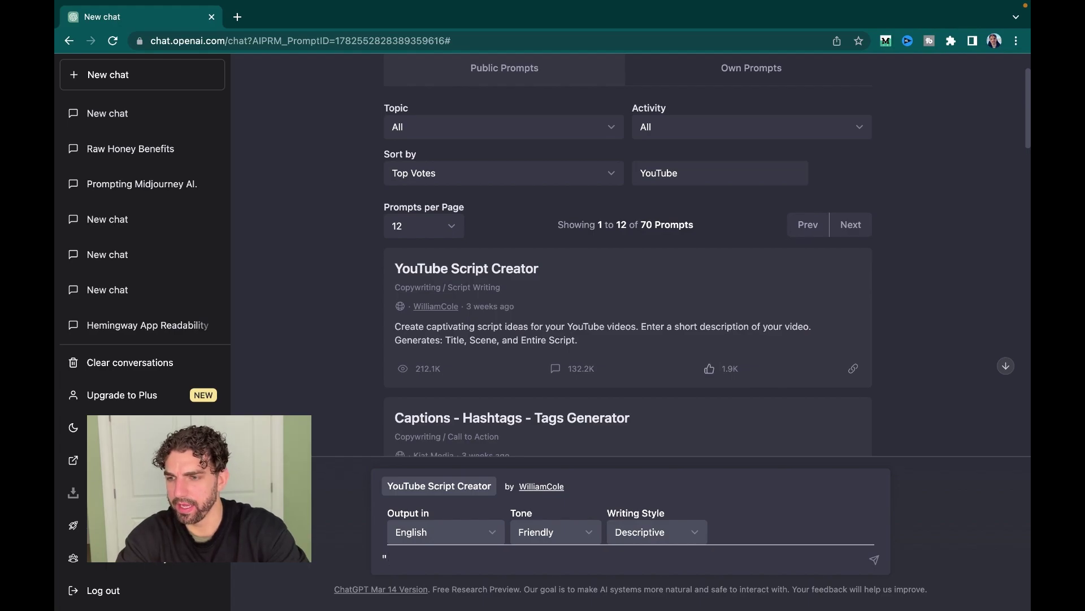
text(AIP)
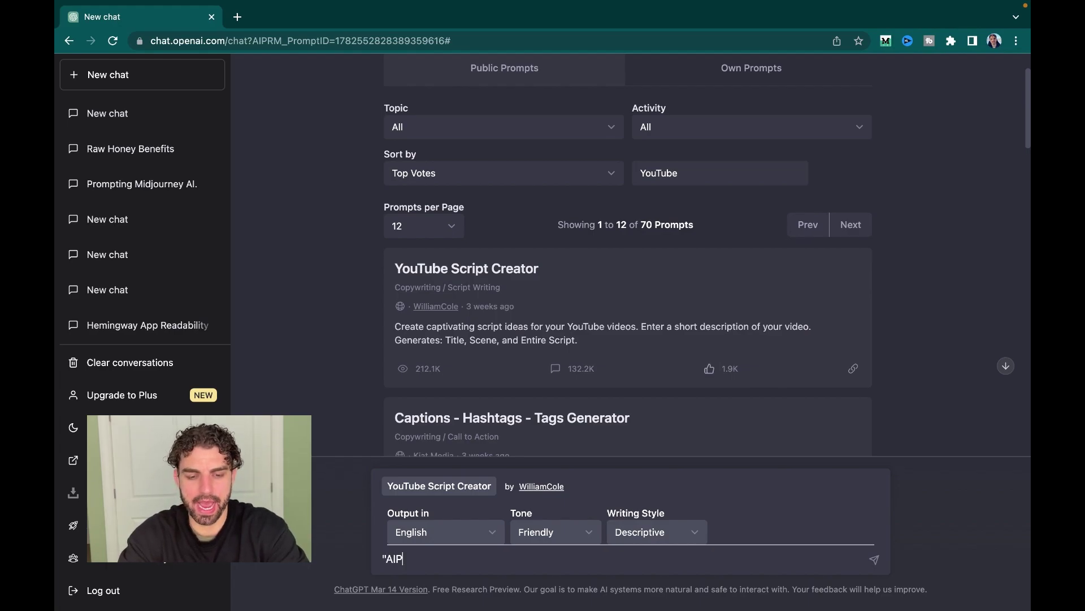
text(RM's )
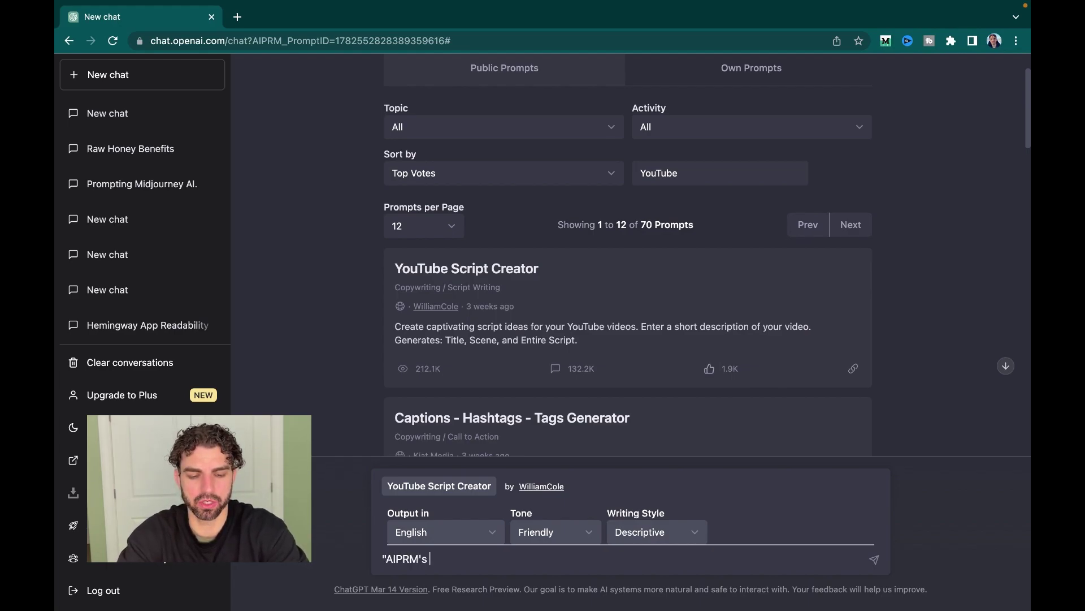
text(Google)
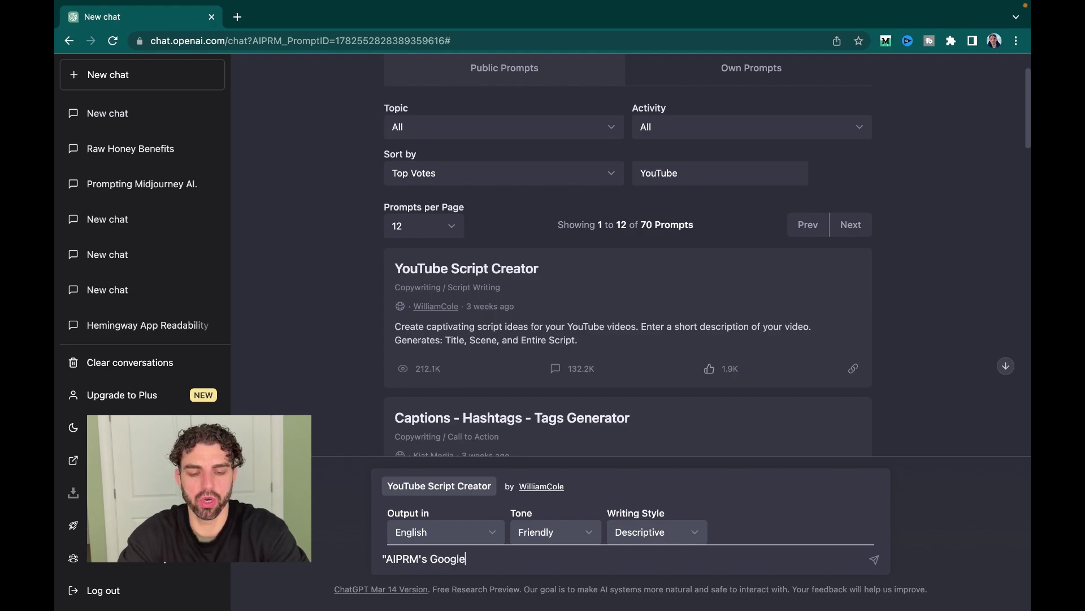
text( Chrome exte)
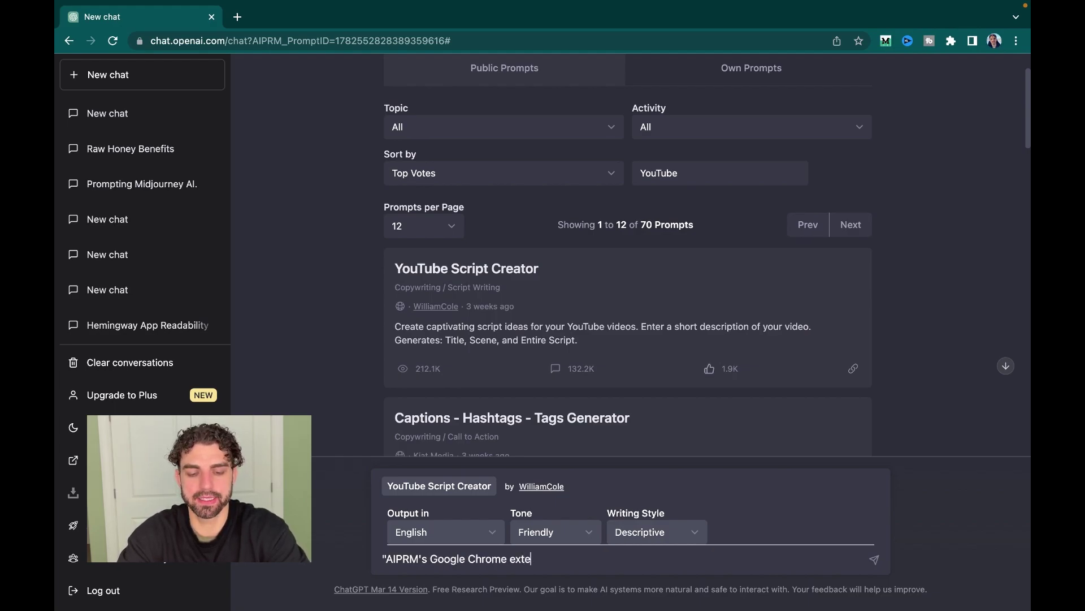
text(nsion for Chat)
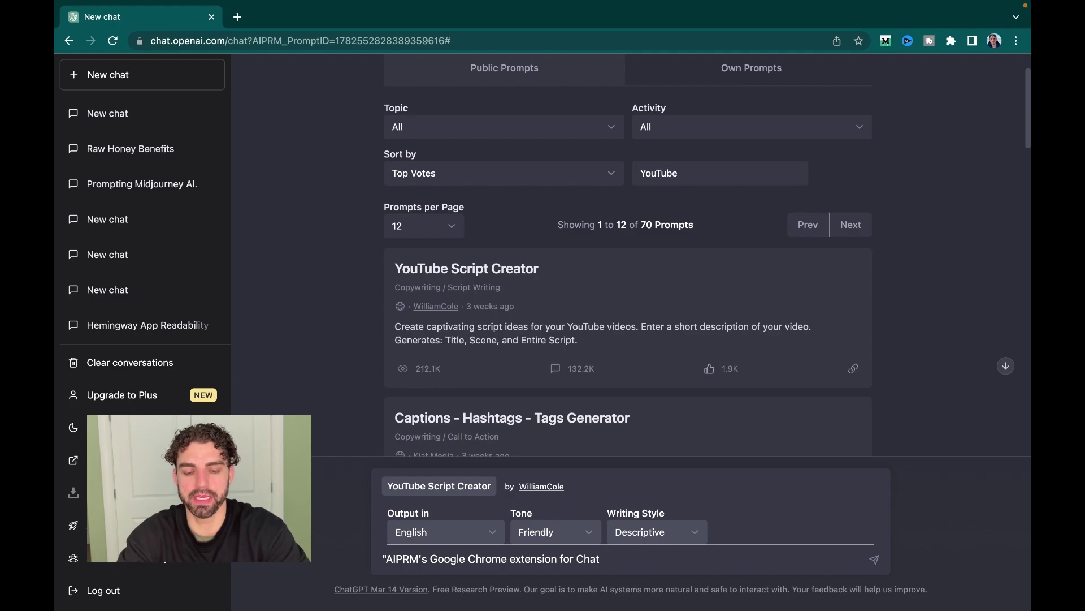
text(GPT")
key(Return)
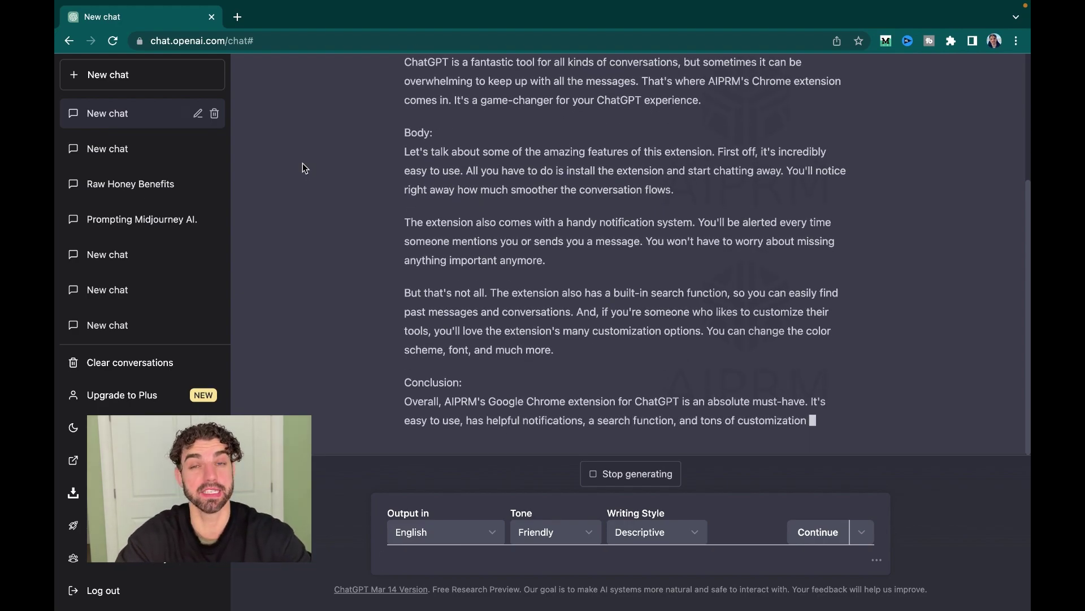
Step: Read through the generated YouTube script from its introduction to its conclusion
scroll(304, 167, up, 5)
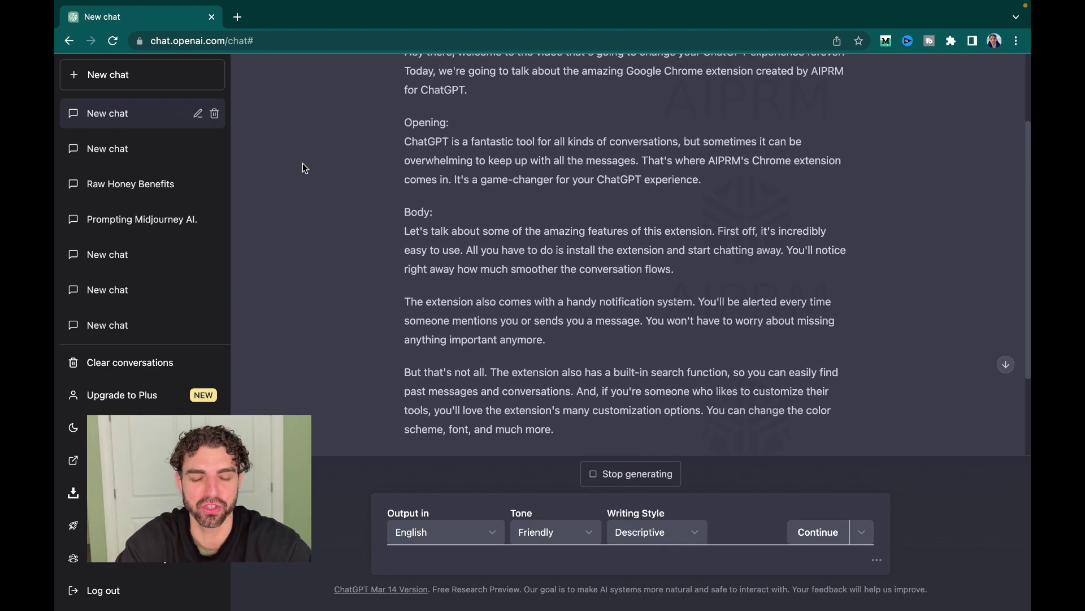
scroll(303, 164, down, 3)
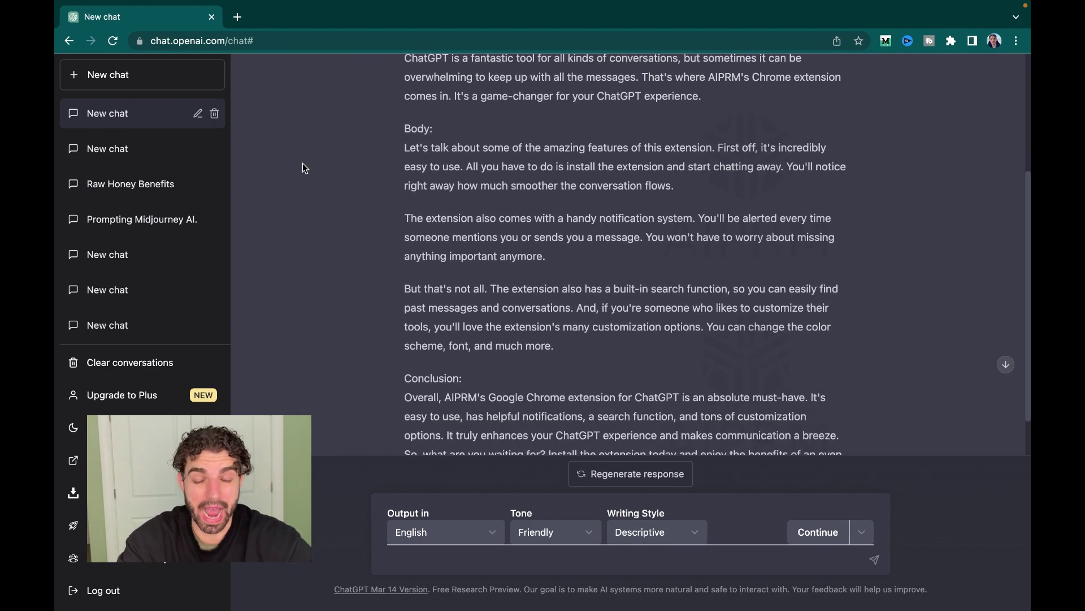
scroll(303, 165, up, 3)
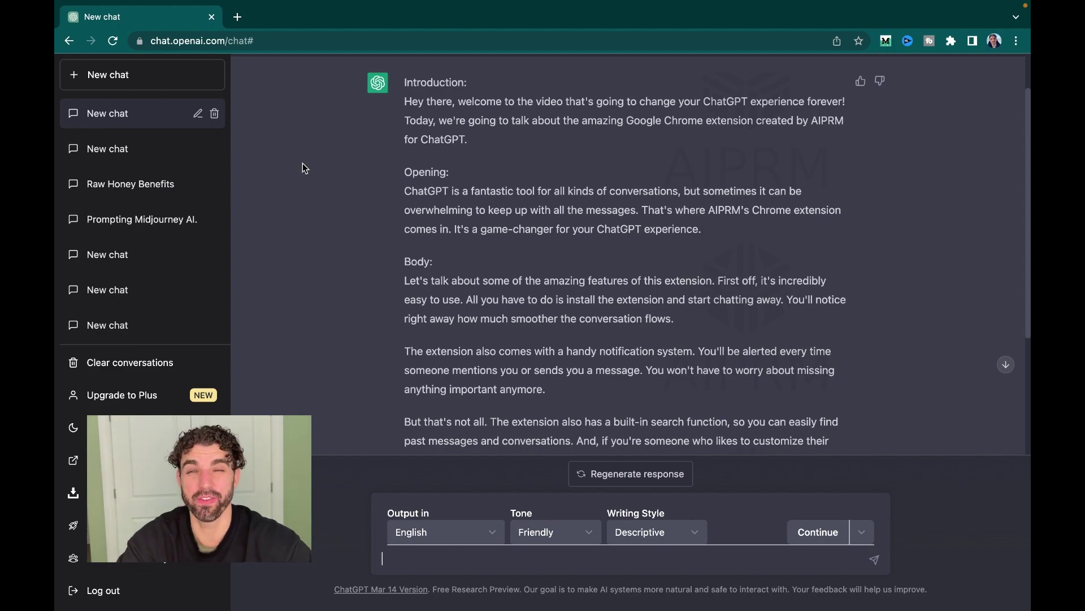
scroll(303, 164, down, 4)
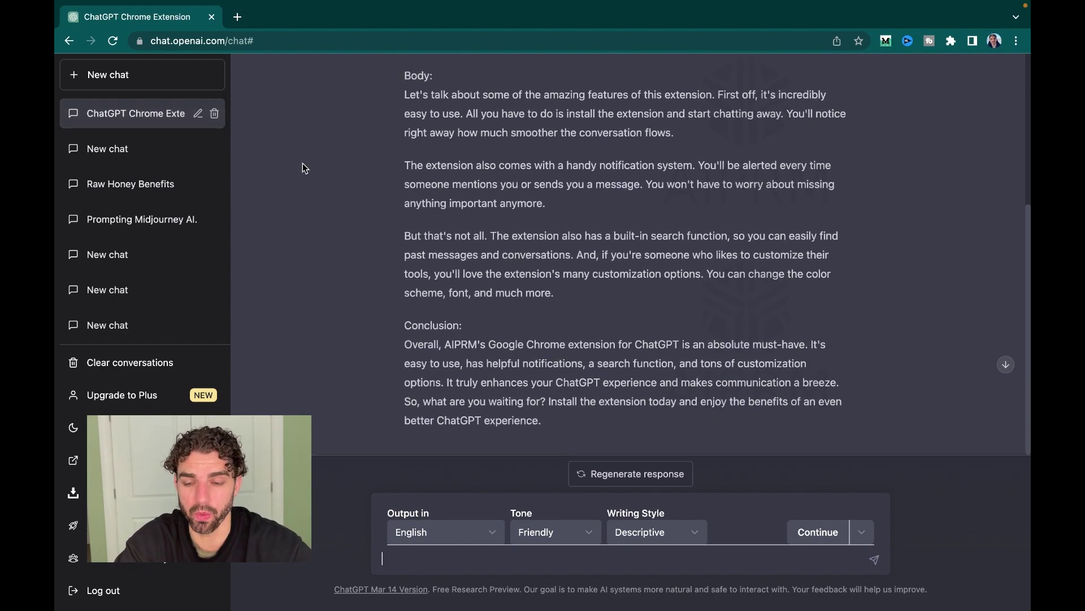
scroll(320, 204, up, 4)
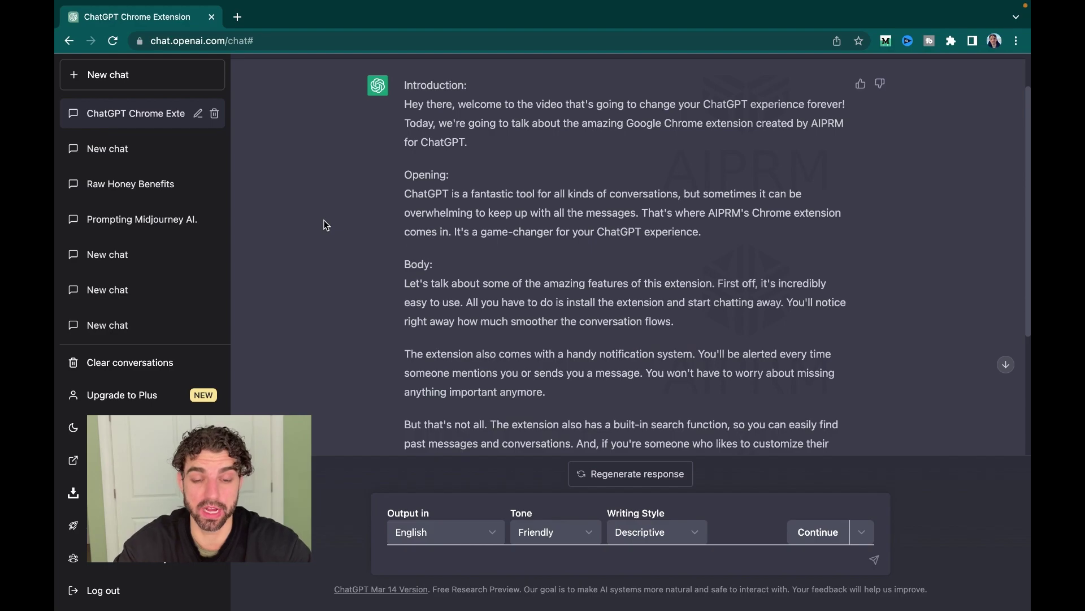
scroll(324, 221, down, 2)
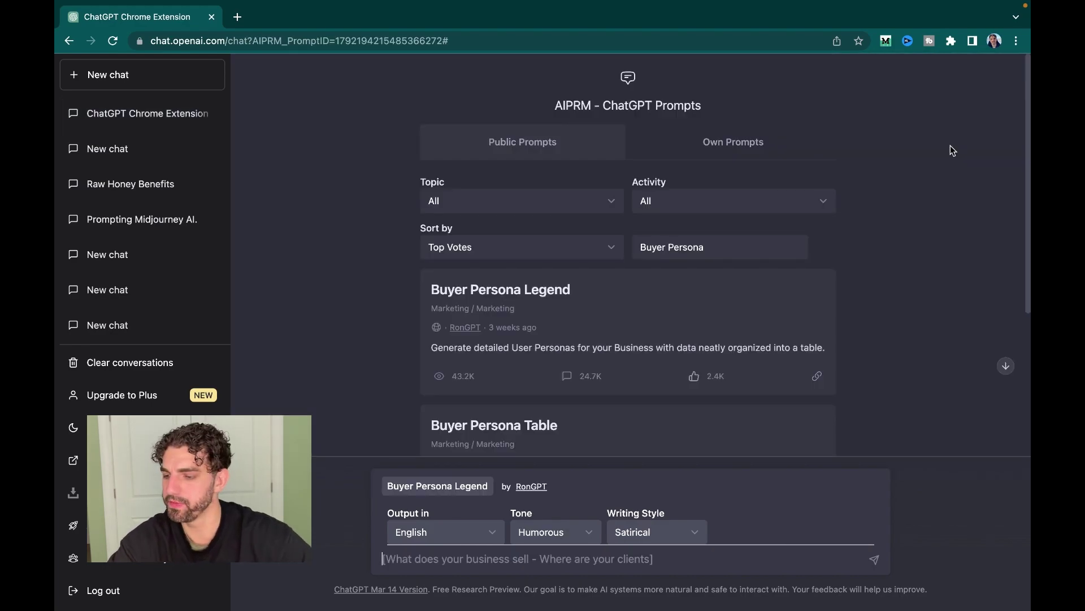
Step: Generate a user persona with the "Buyer Persona Legend" template for the business description "Website templates on Etsy"
scroll(950, 214, down, 1)
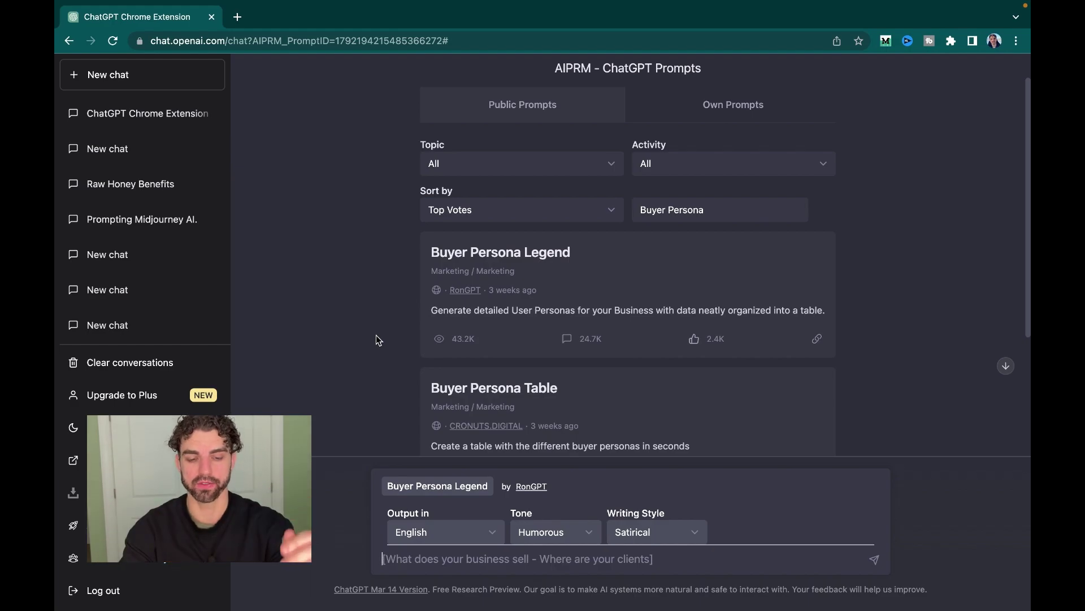
text(W)
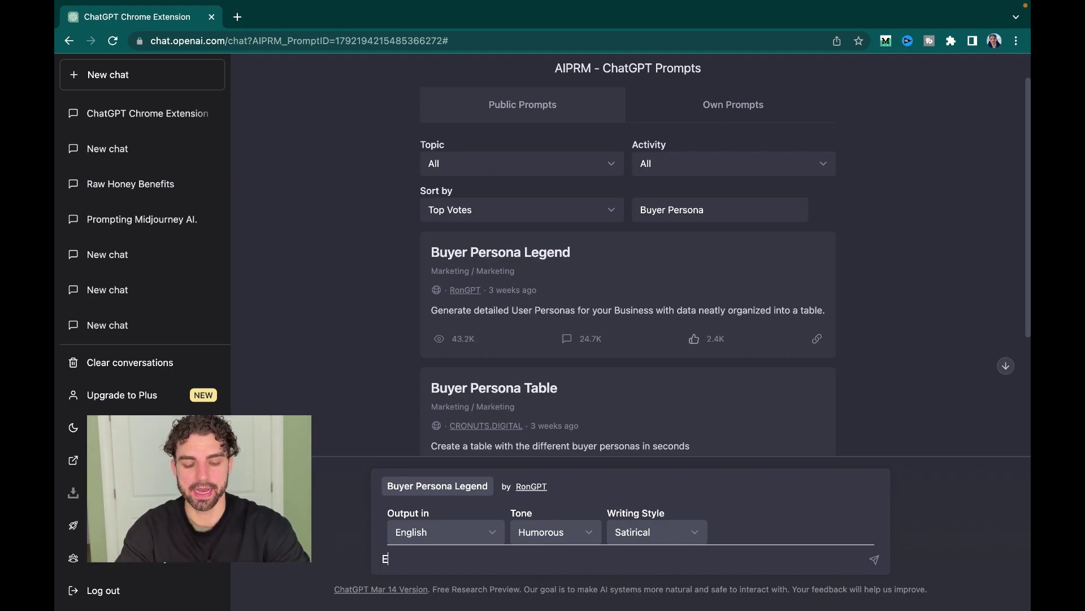
text(Eb)
key(BackSpace)
key(BackSpace)
text(ebsites)
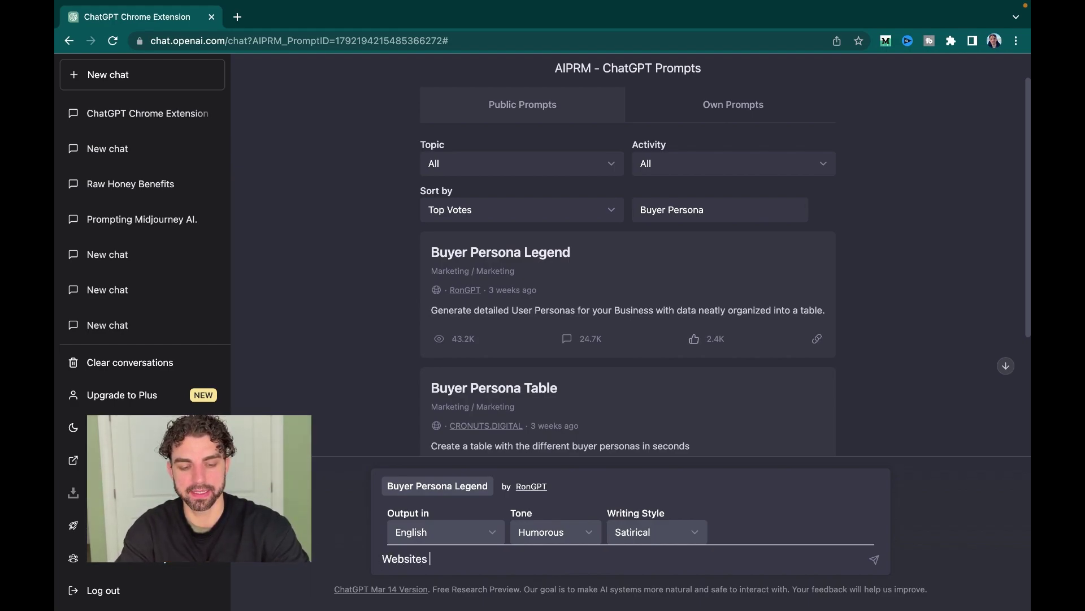
key(BackSpace)
key(BackSpace)
text(template)
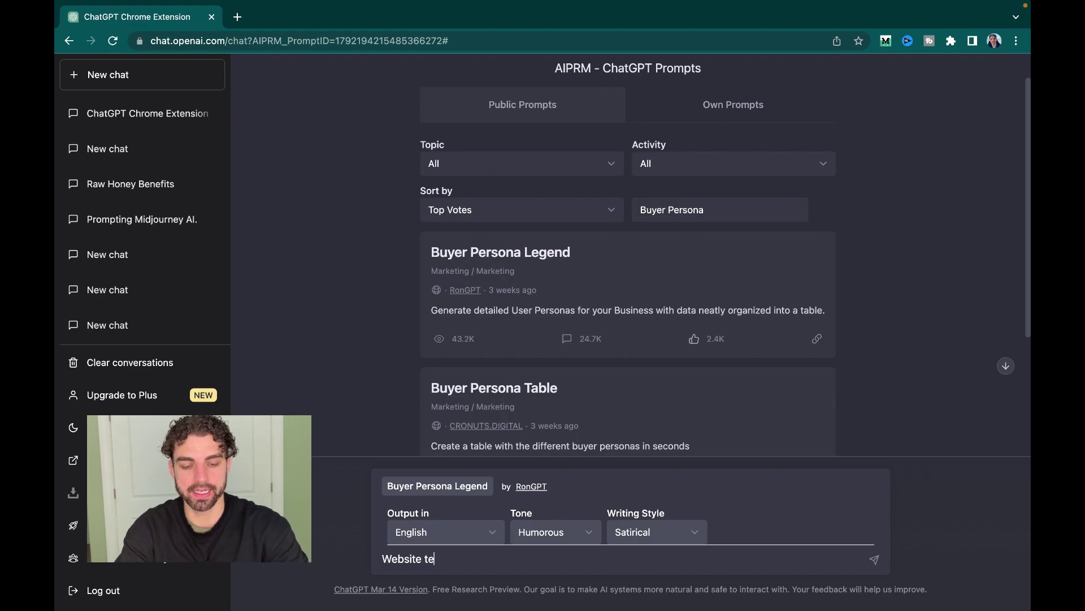
key(BackSpace)
key(BackSpace)
key(BackSpace)
text(lates on Etsy)
key(Return)
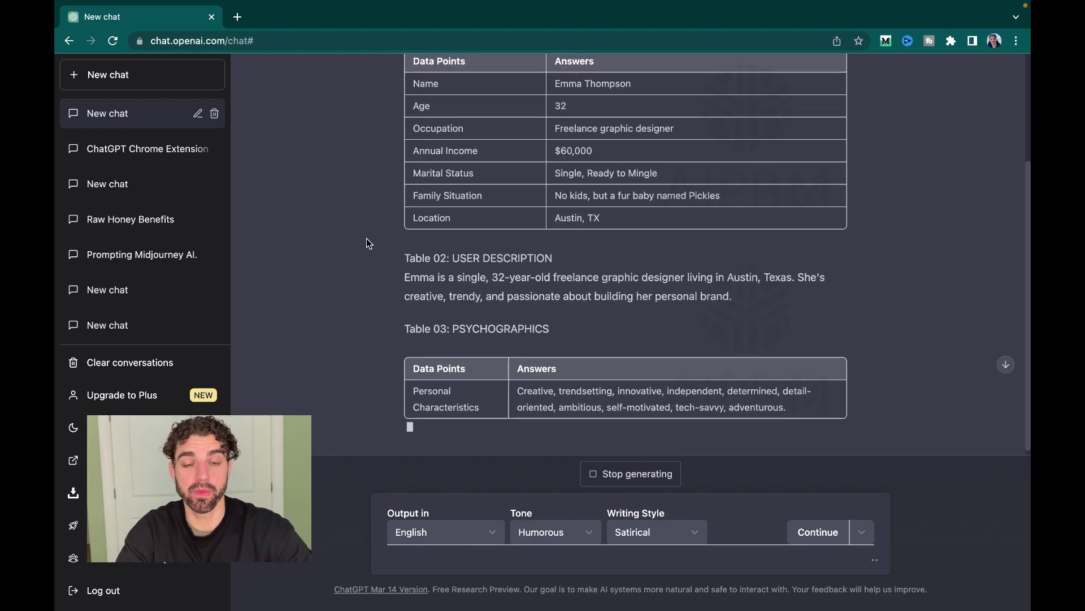
Step: Examine the persona's demographics, user description, psychographics and shopping behaviors tables
scroll(366, 239, up, 3)
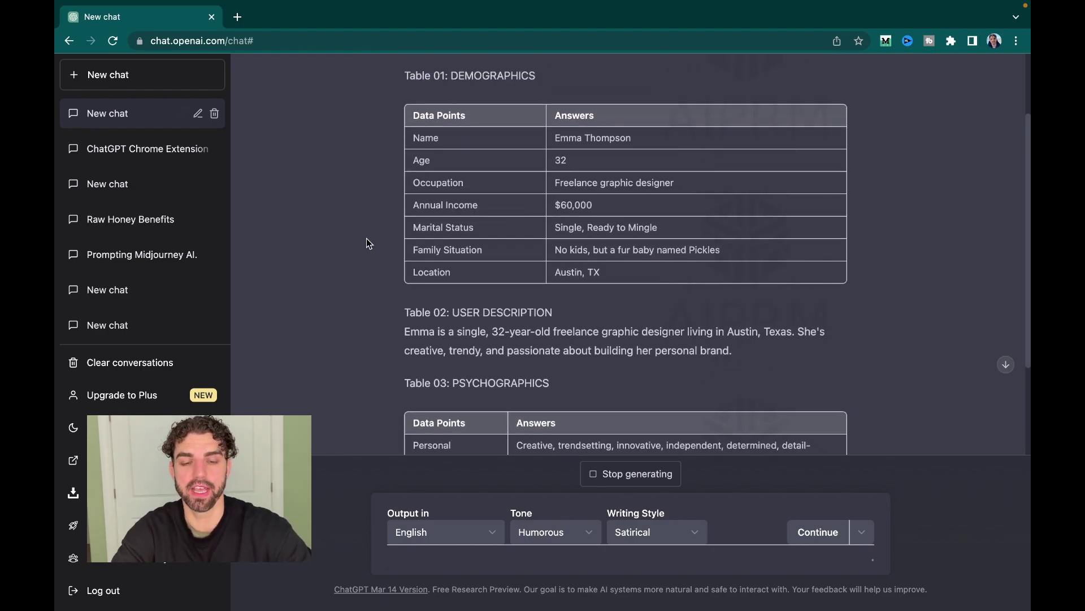
scroll(371, 244, down, 2)
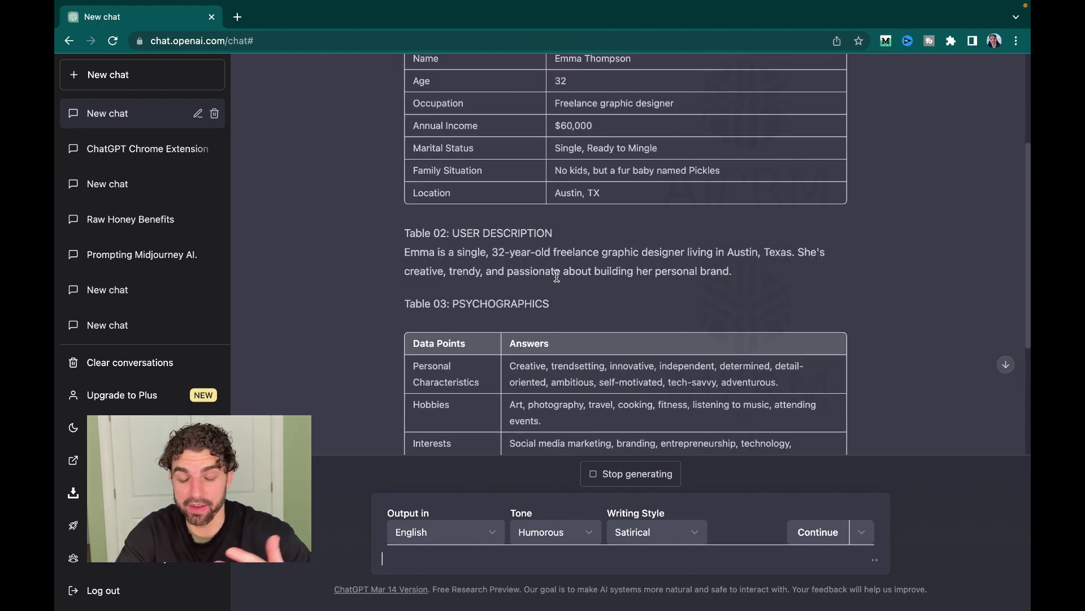
scroll(557, 276, down, 10)
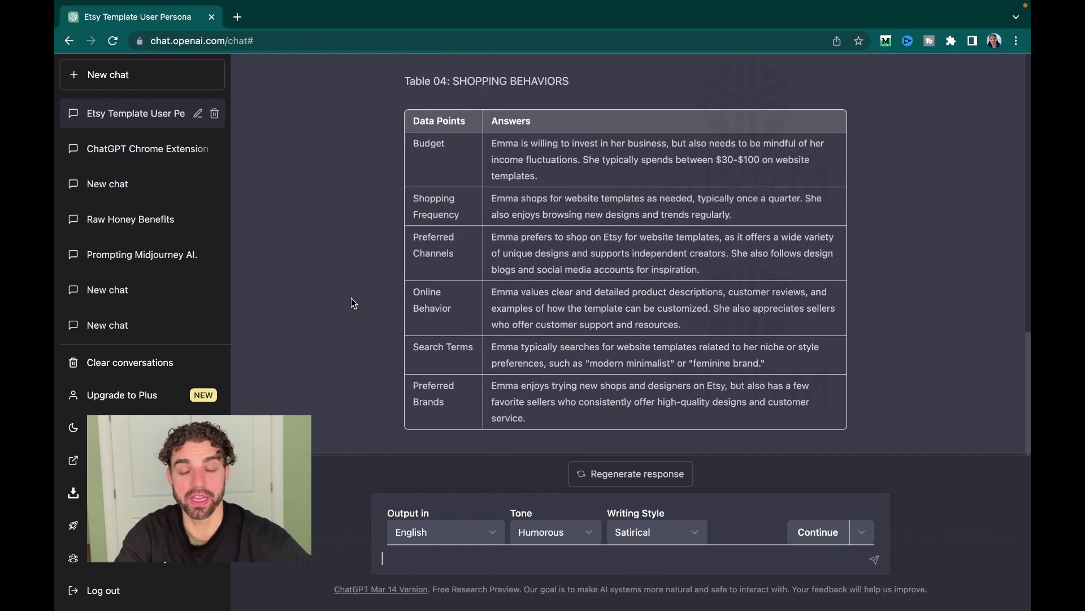
scroll(351, 298, up, 15)
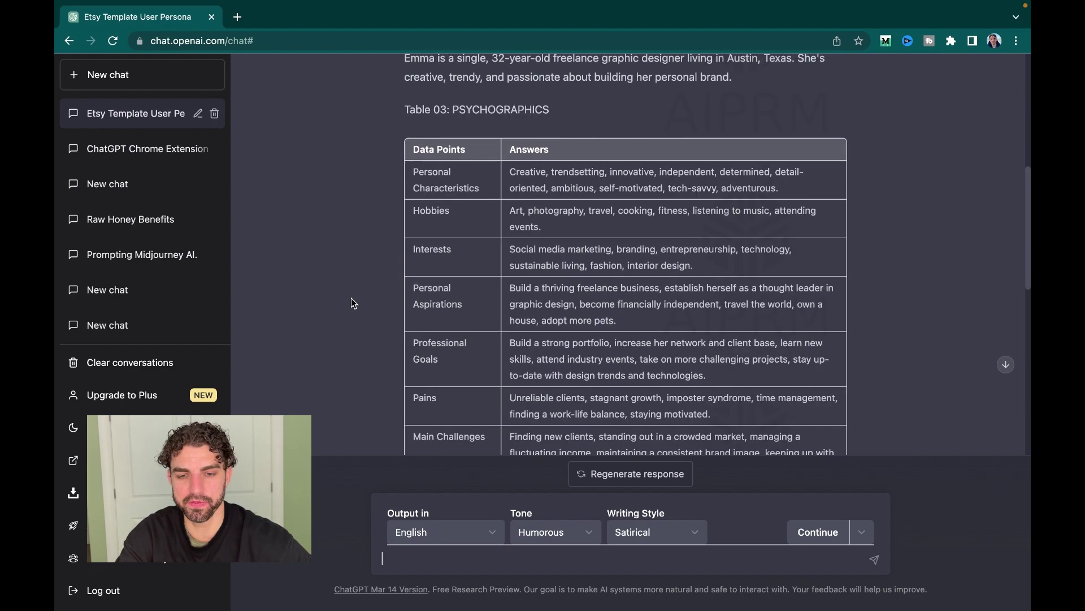
scroll(351, 298, down, 10)
scroll(351, 298, down, 7)
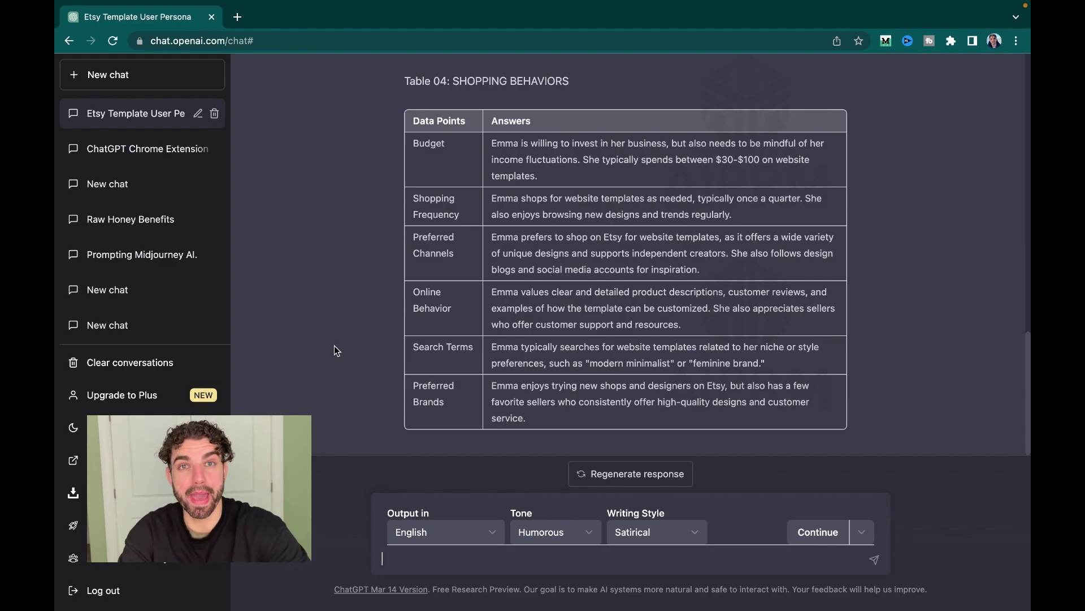
Step: Generate a user persona with the "Buyer Persona Legend" template for the business description "Mindfulness lessons."
text(Benefits of min)
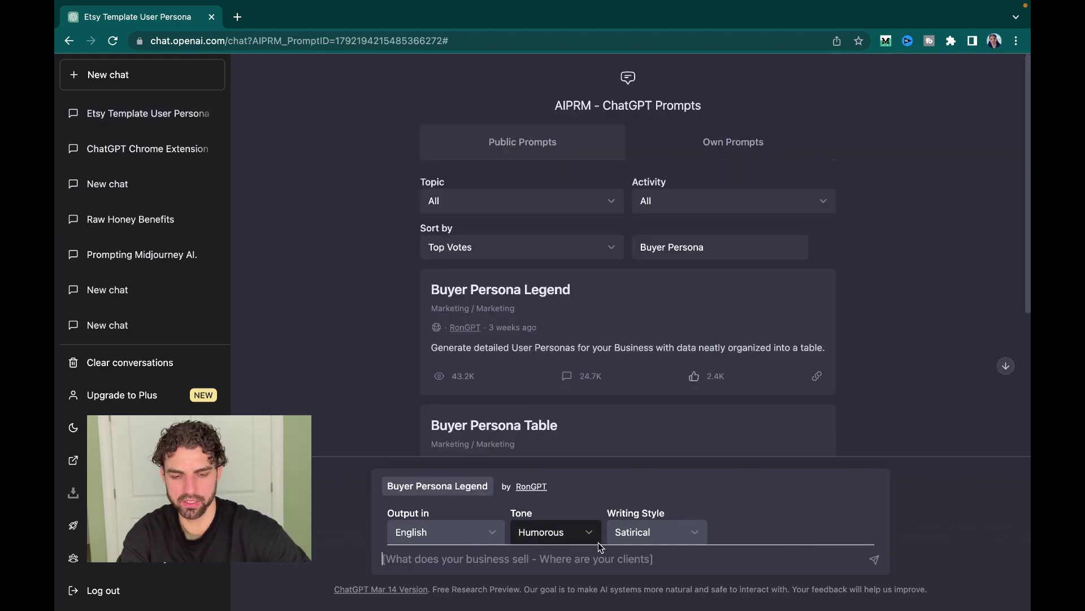
text(Mindf)
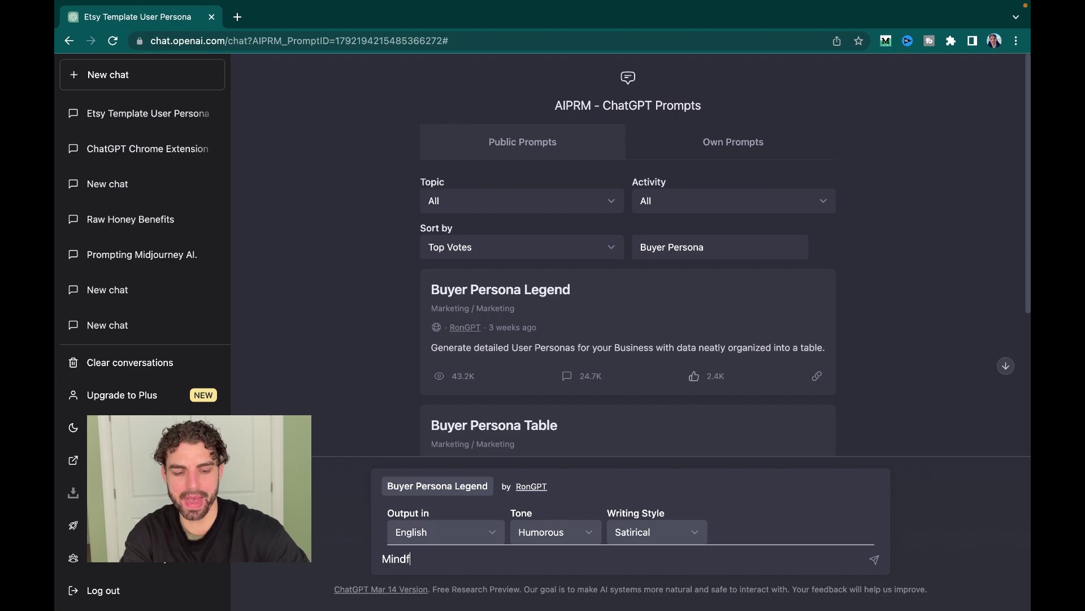
text(ulness lessons)
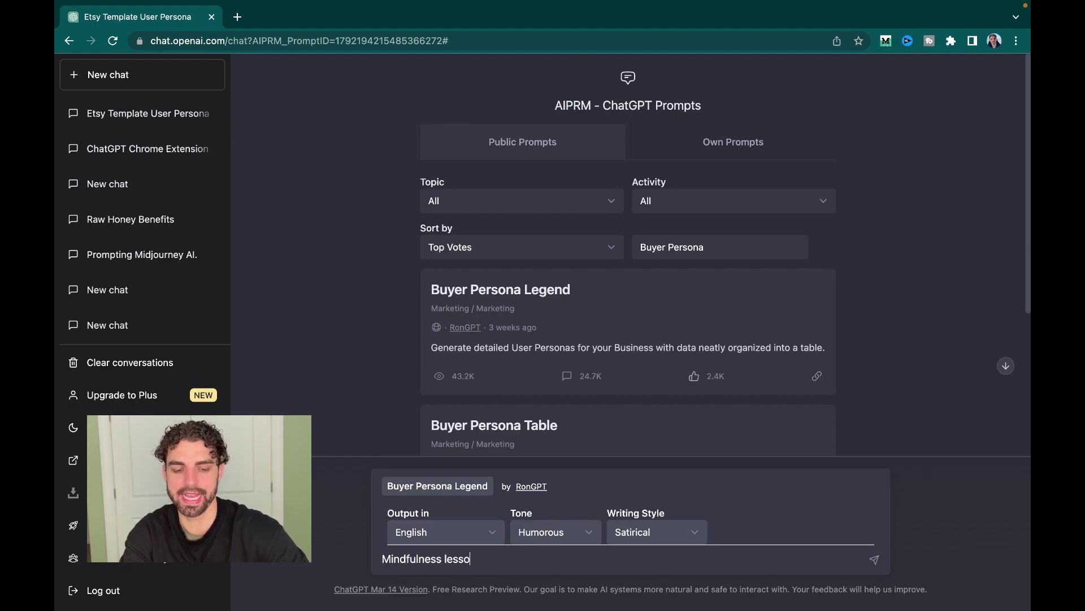
text(.)
key(Return)
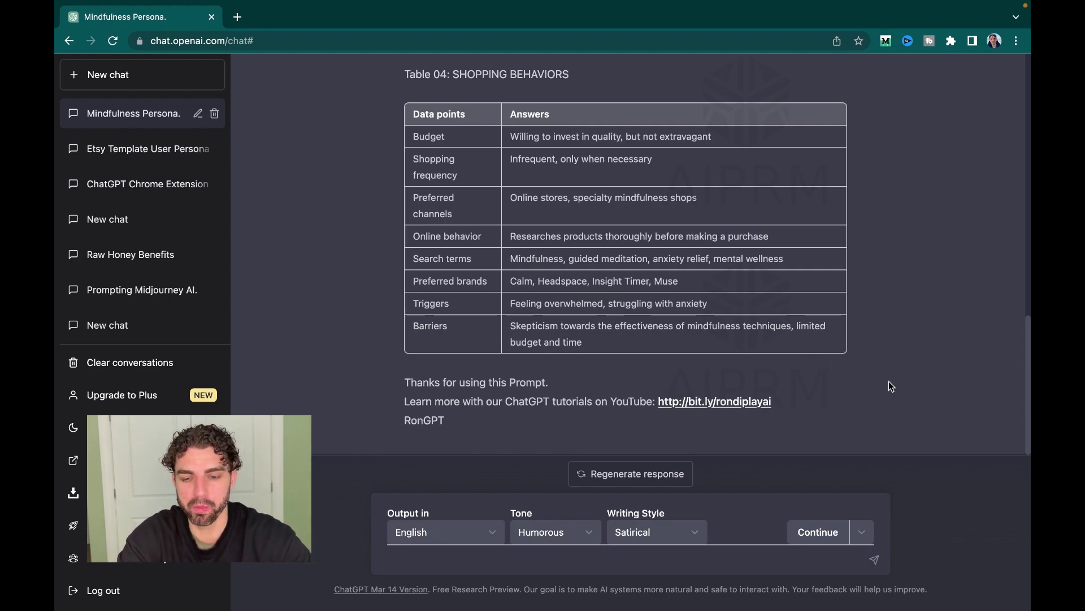
Step: Start a new chat and examine the form for adding an own prompt template, closing it without saving
click(145, 79)
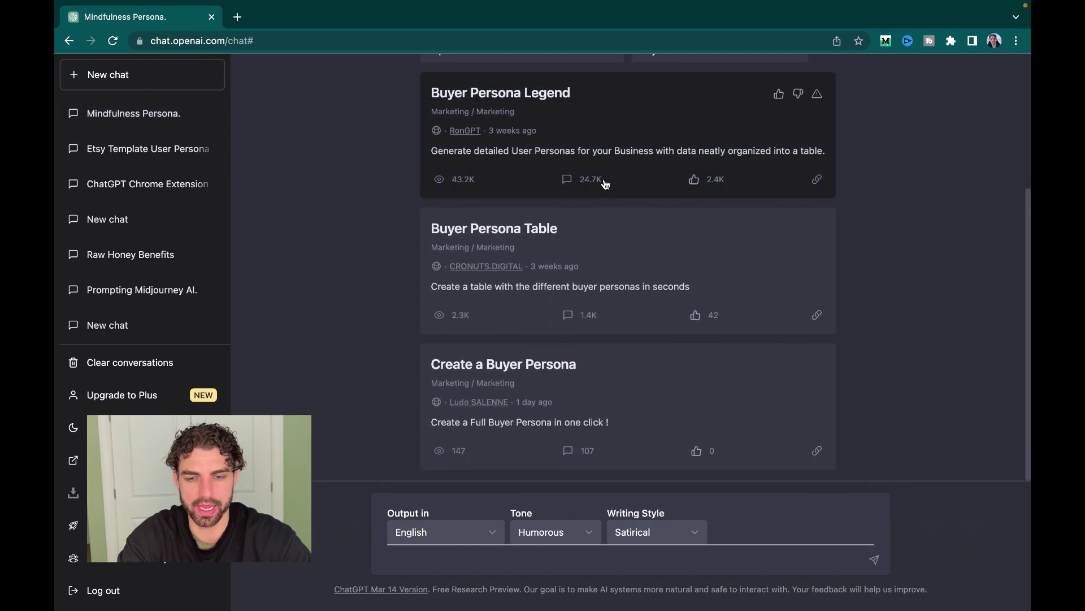
scroll(604, 179, up, 3)
click(728, 141)
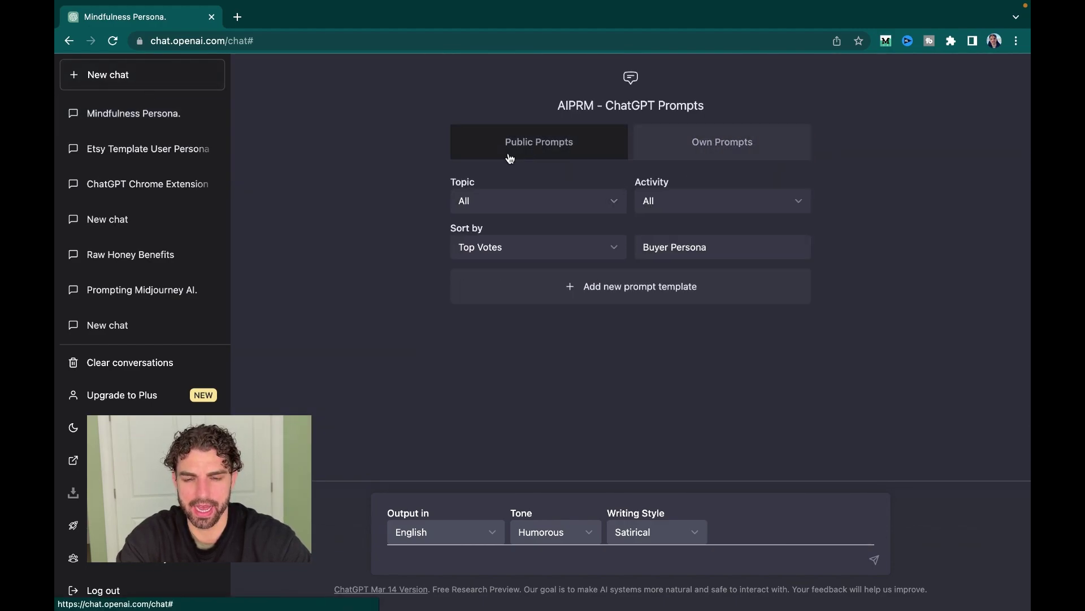
click(678, 280)
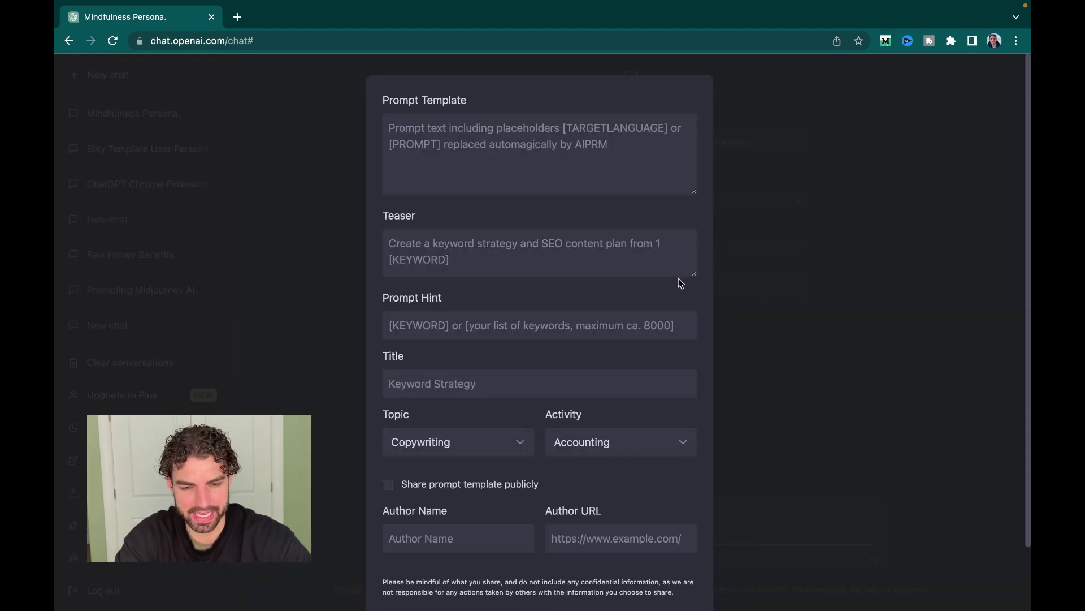
scroll(503, 363, down, 2)
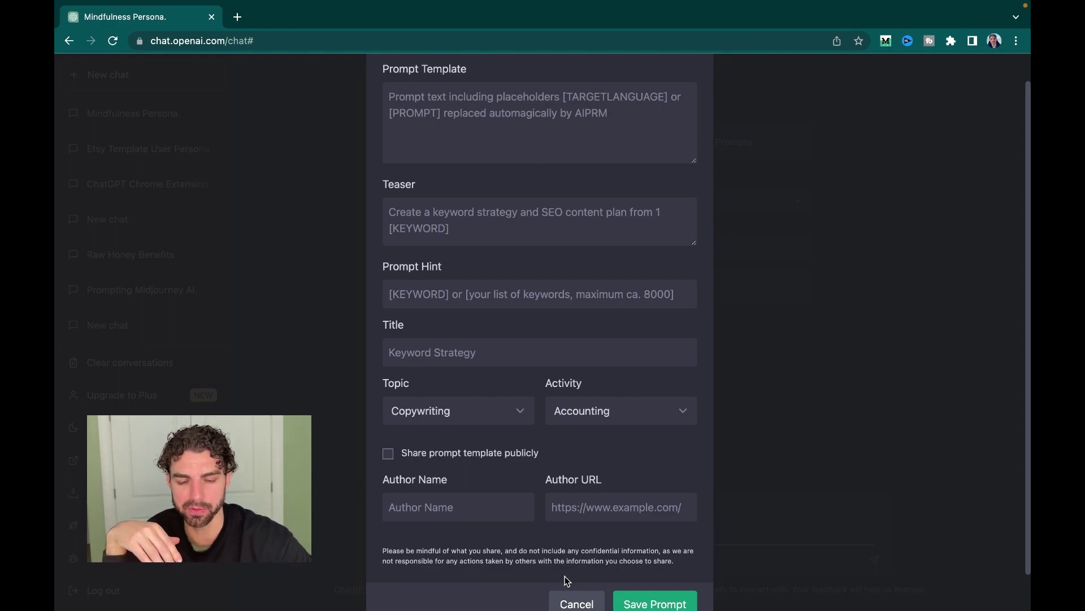
click(568, 597)
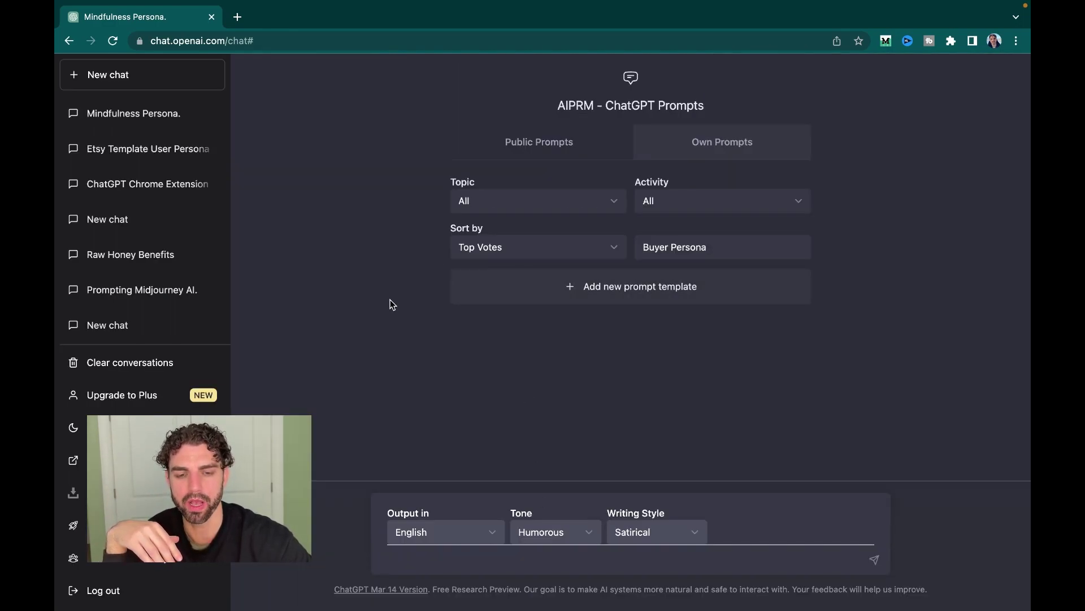
Step: Return to the public prompts and look over the "Buyer Persona" templates
click(544, 140)
scroll(544, 139, down, 3)
scroll(398, 236, up, 3)
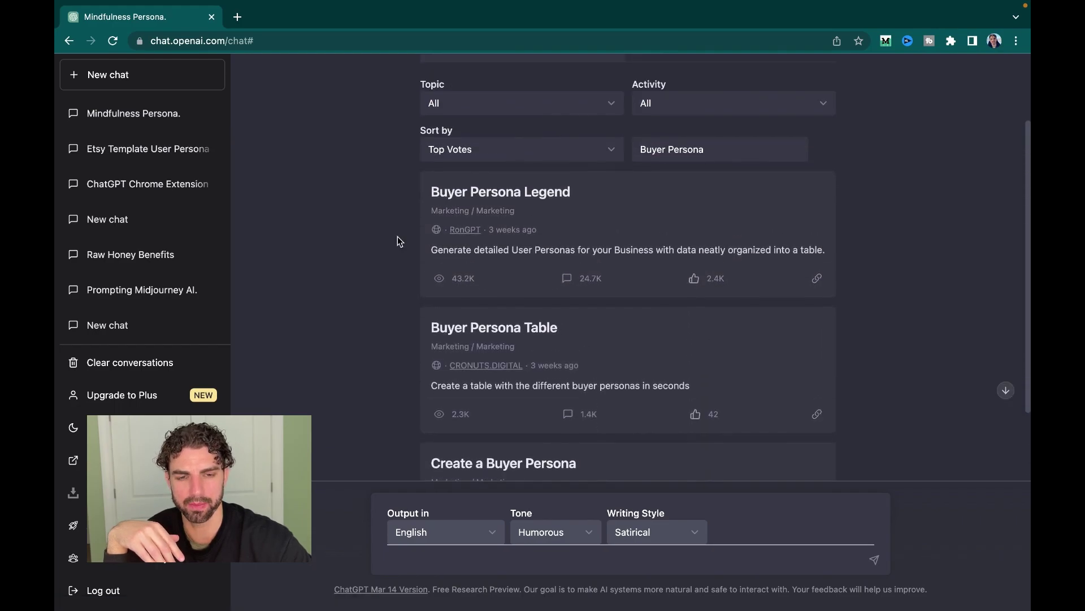
click(563, 170)
click(552, 172)
Step: Reopen the Mindfulness Persona conversation and review its prompt text, persona tables and closing credit lines
click(113, 119)
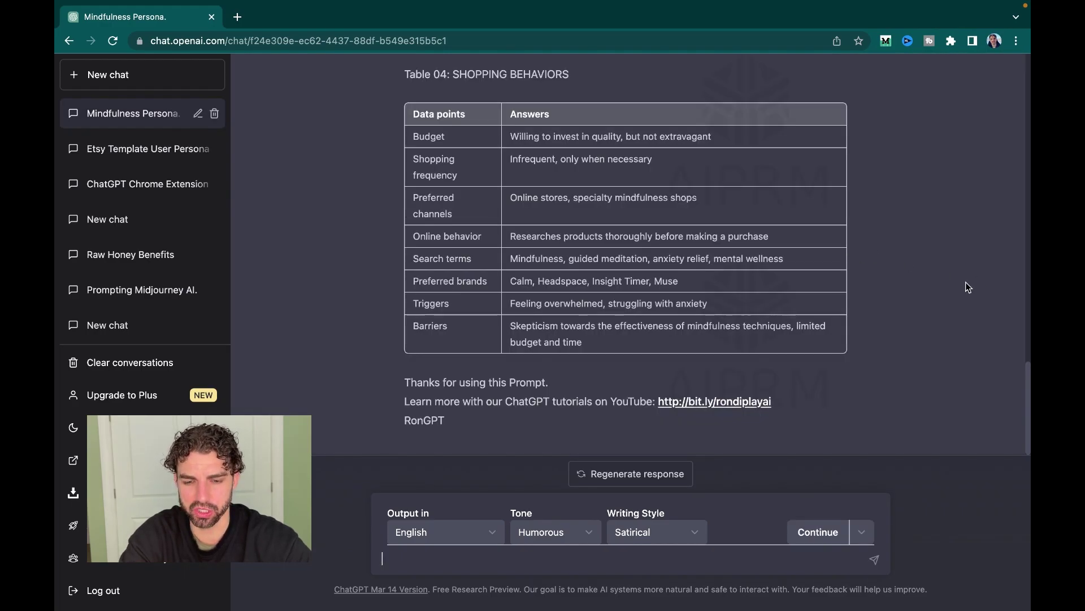
scroll(930, 348, up, 15)
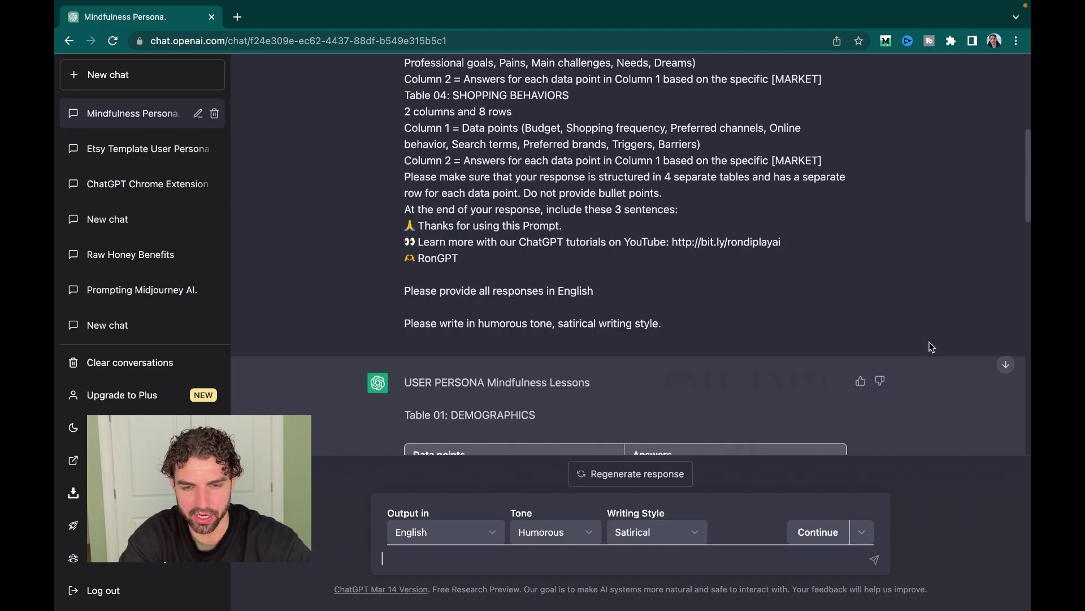
scroll(942, 248, down, 15)
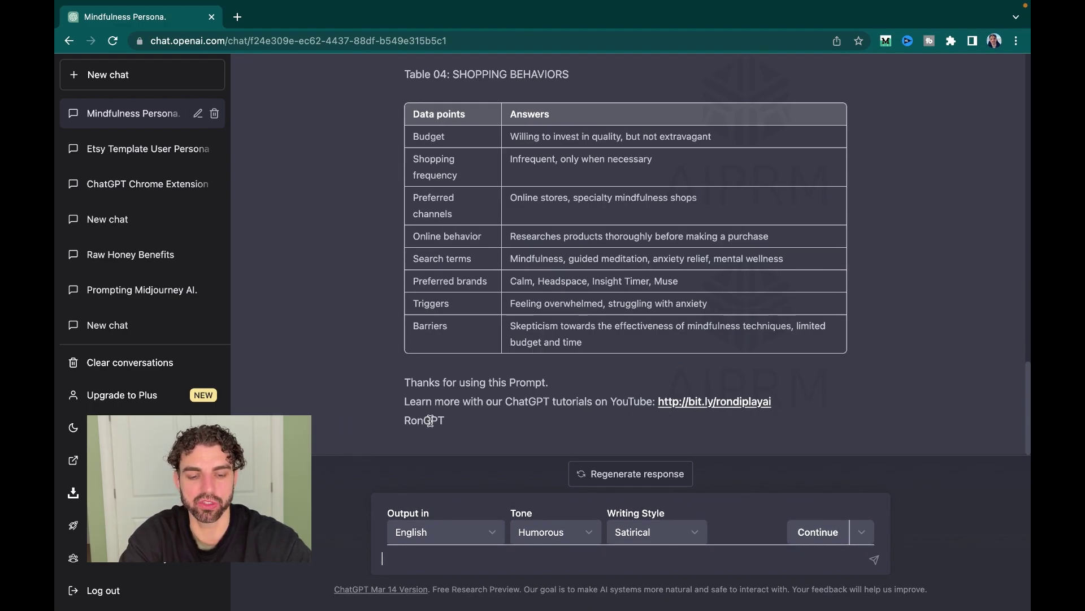
drag(428, 419, 382, 419)
click(632, 418)
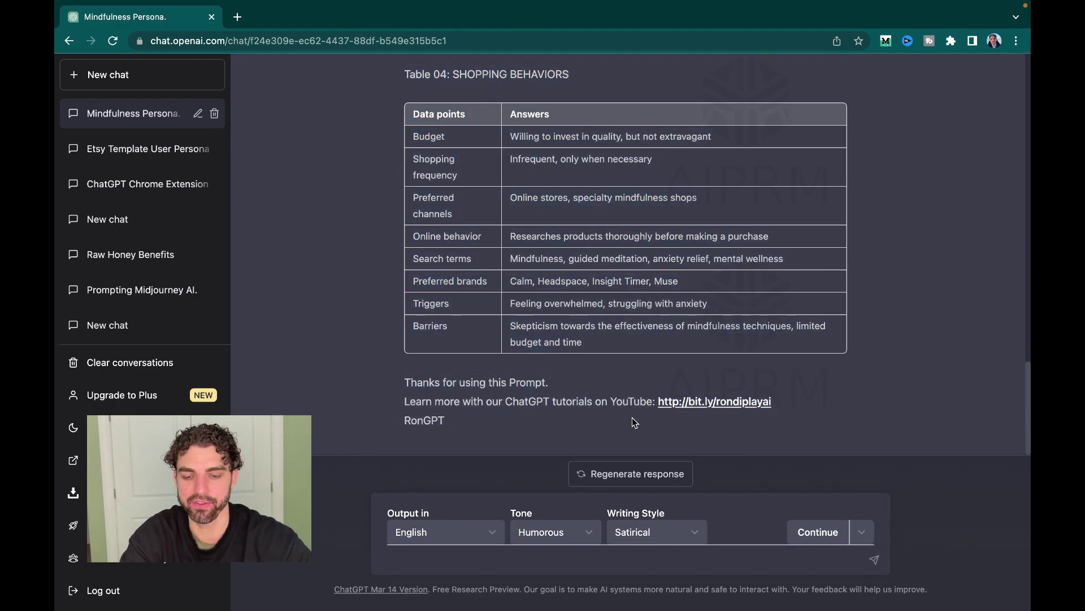
Step: Open the YouTube tutorials link below the persona and look through the "Generative AI tools" playlist
click(706, 405)
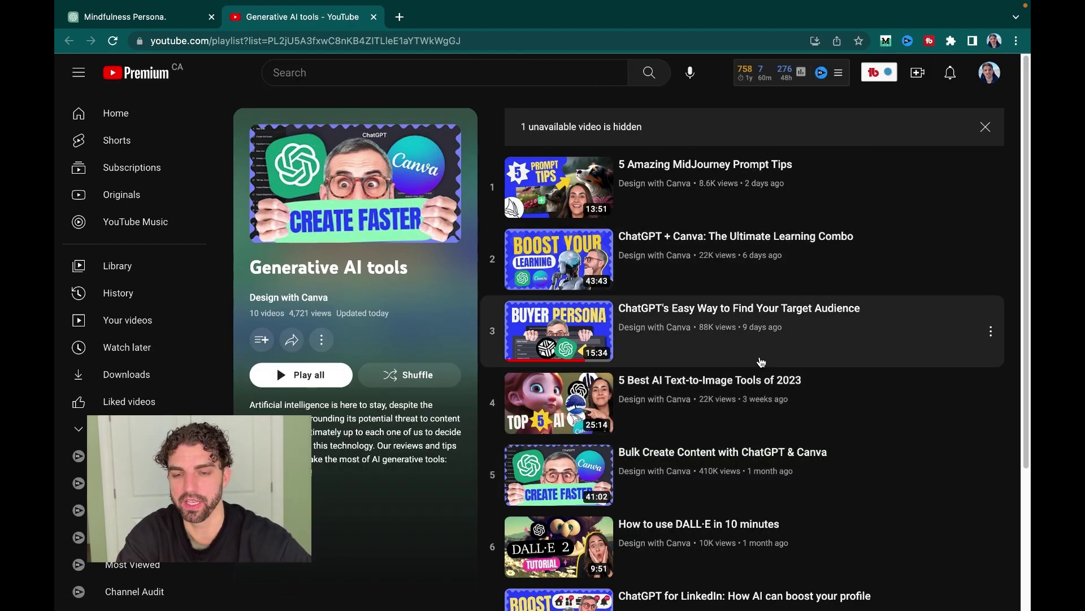
scroll(758, 348, down, 3)
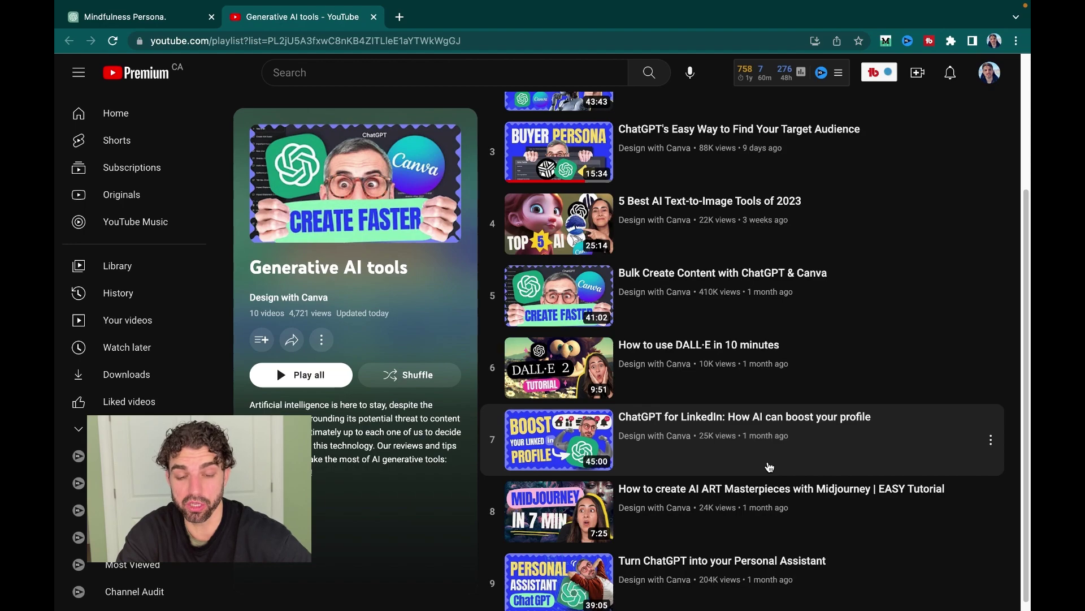
scroll(769, 467, up, 3)
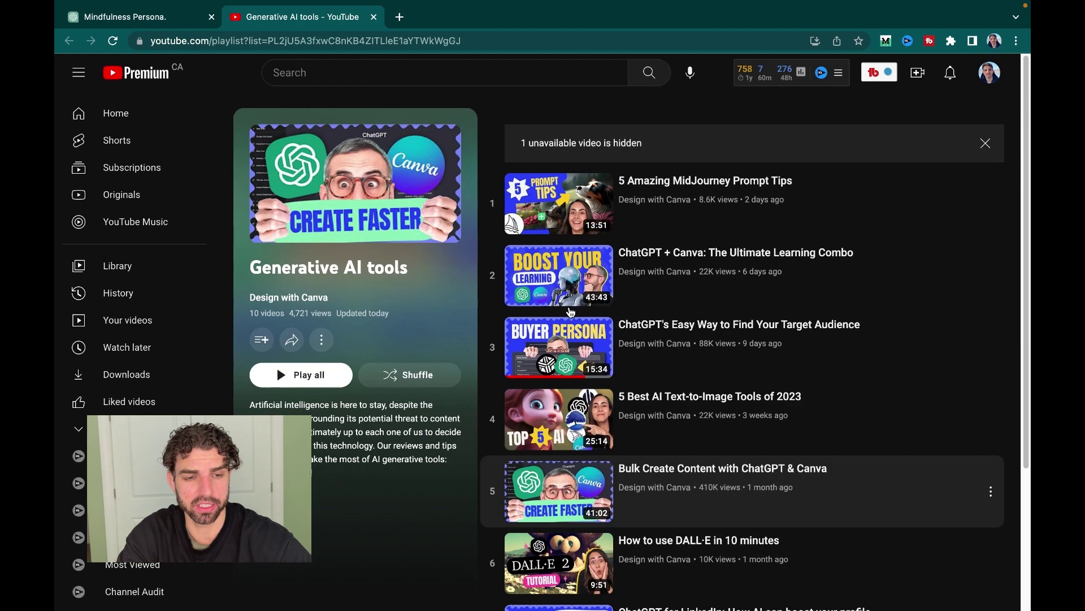
Step: Switch back to the ChatGPT conversation, review the full persona prompt from its beginning, and start a new chat
click(141, 17)
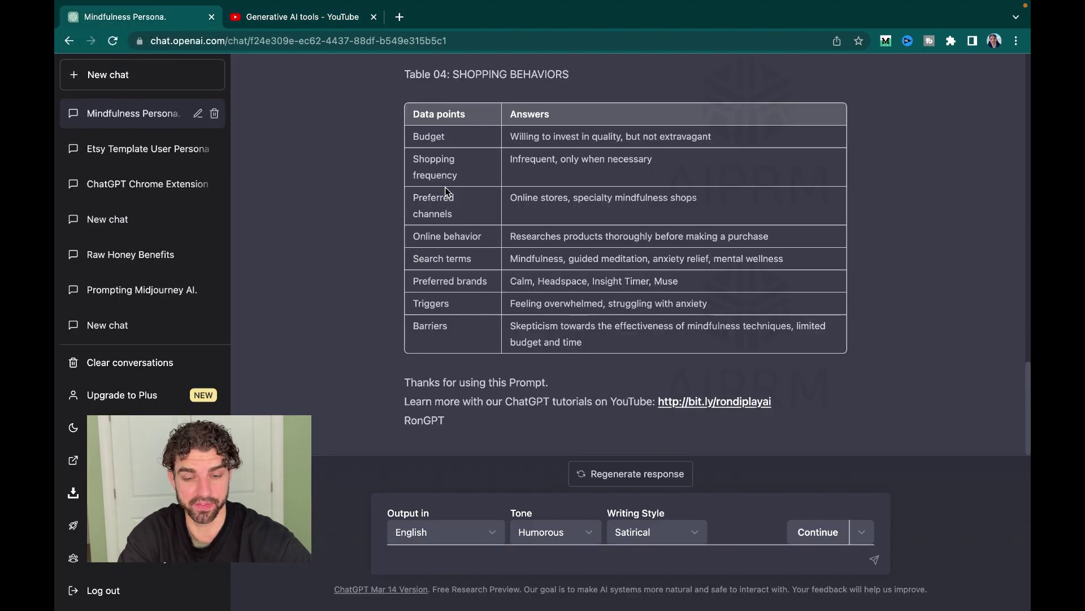
scroll(633, 263, up, 15)
scroll(633, 264, up, 5)
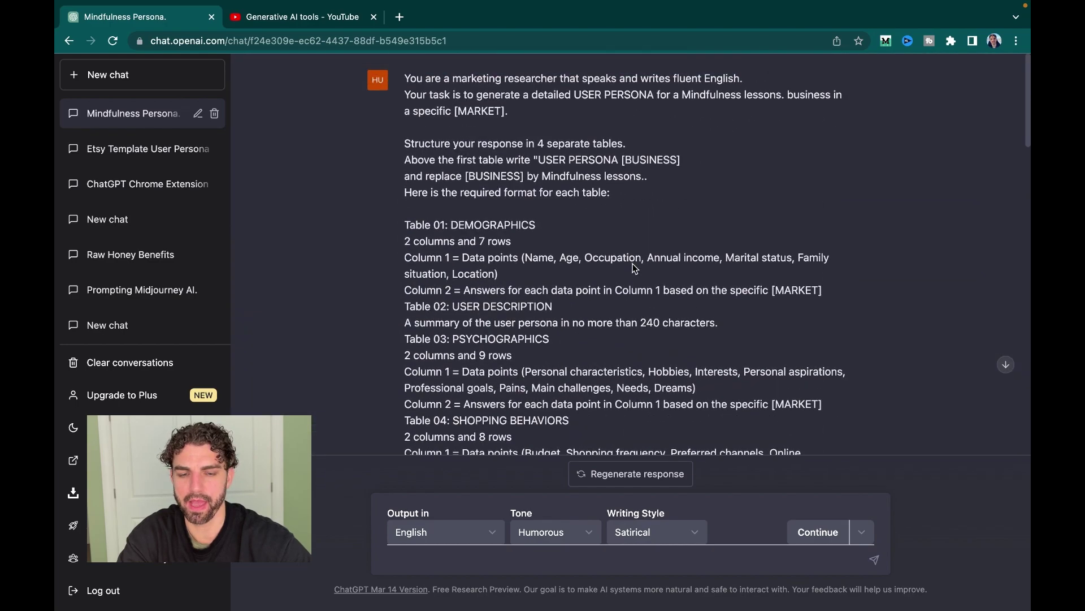
click(158, 85)
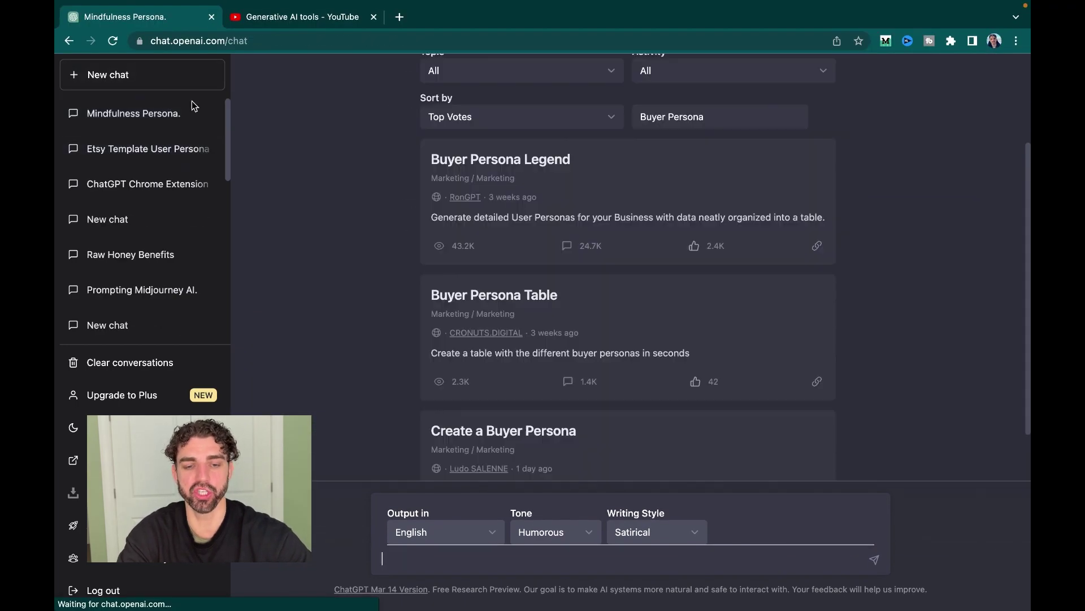